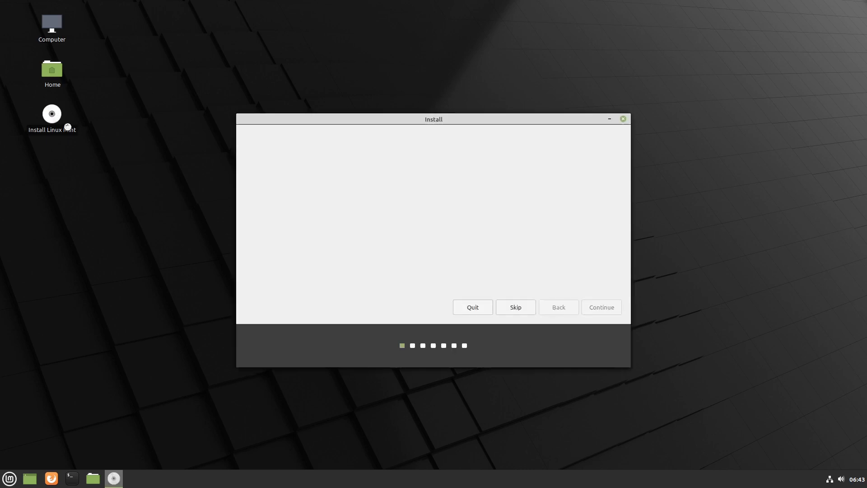
# - Keep the English (US) keyboard layout and the multimedia codecs option
pyautogui.click(598, 308)
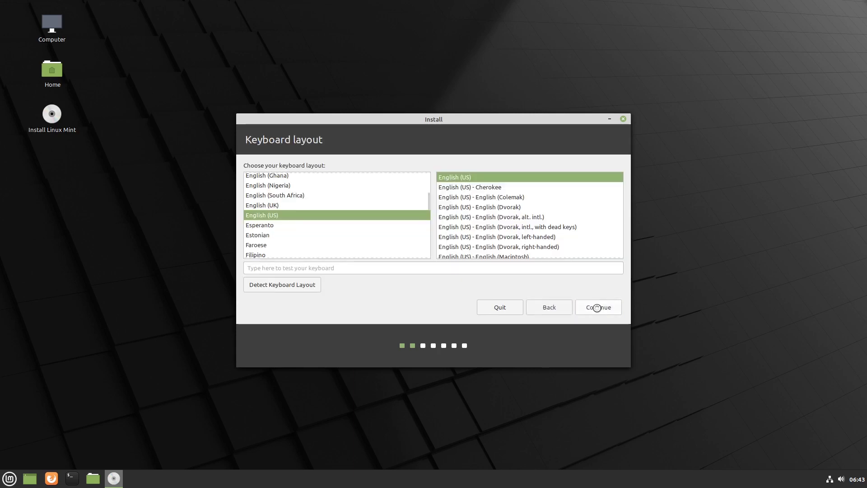
pyautogui.click(598, 307)
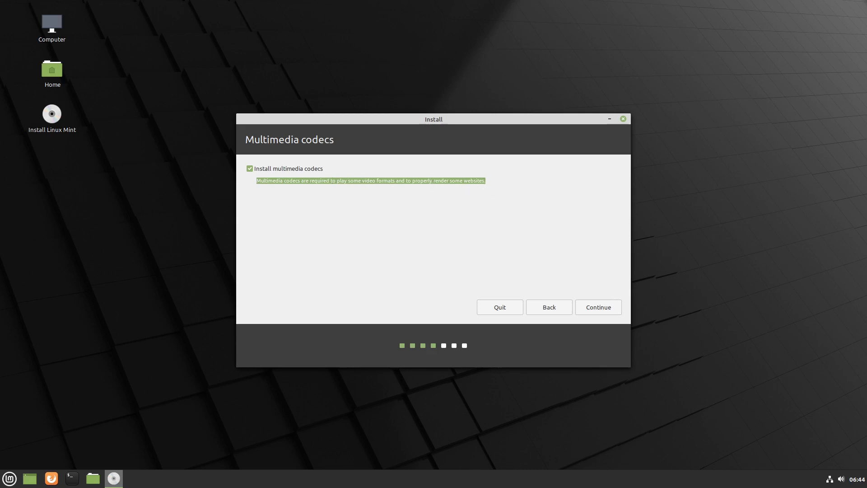
pyautogui.click(605, 306)
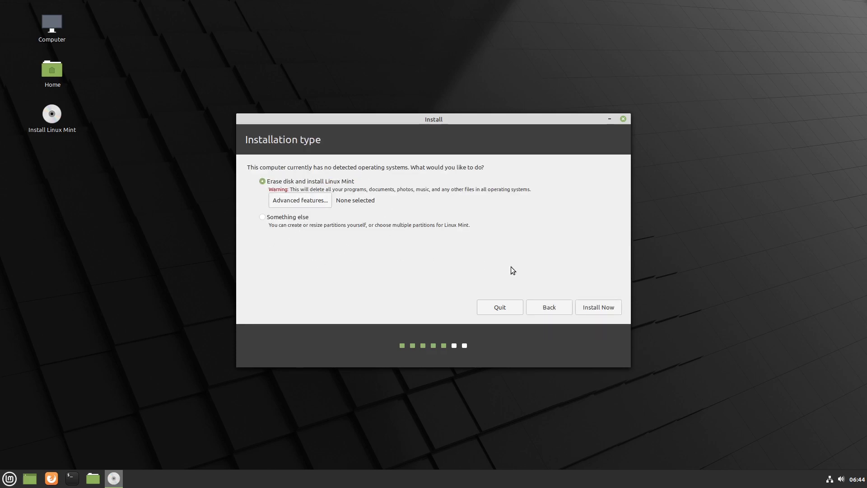
# - Install Linux Mint by erasing the whole disk and confirming the partition changes
pyautogui.click(604, 311)
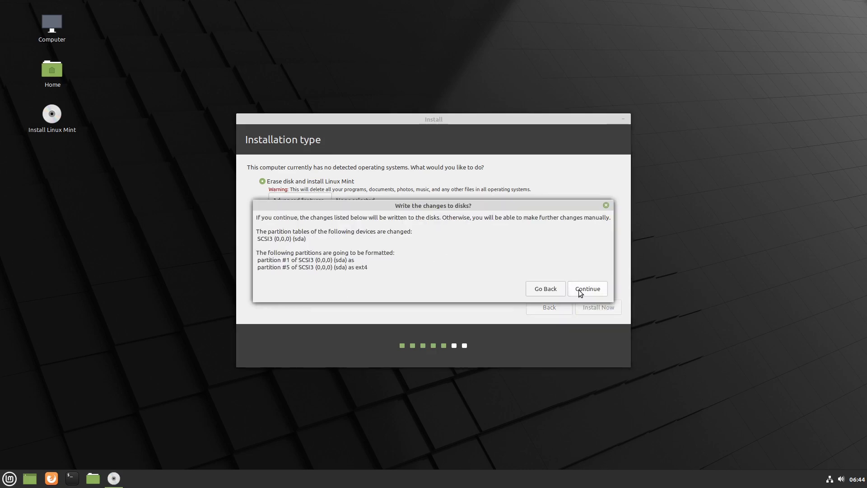
pyautogui.click(584, 290)
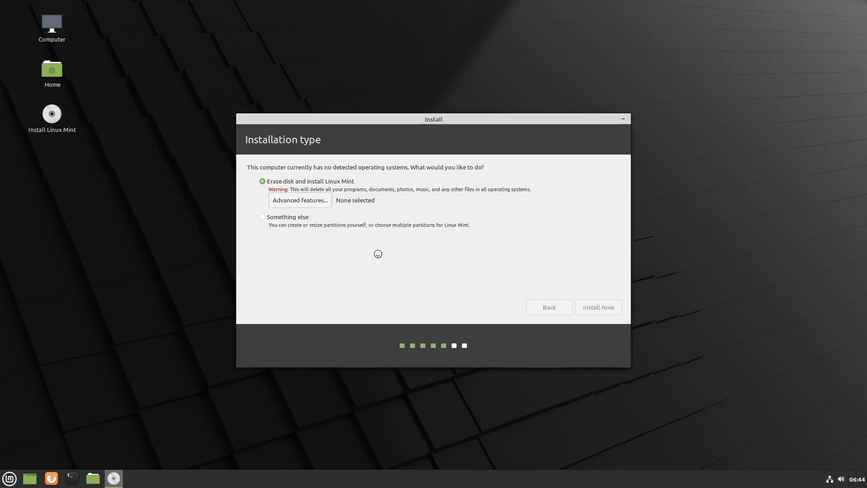
pyautogui.click(584, 304)
# - Enter the user's name, computer name 'mint-pc', username and the account password, then submit
pyautogui.write('Bradley')
pyautogui.press('Tab')
pyautogui.write('mint')
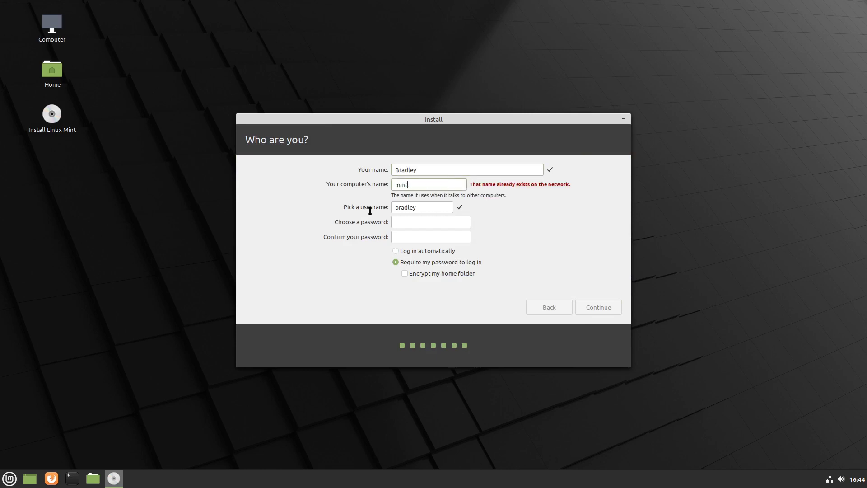
pyautogui.write('-pc')
pyautogui.press('Tab')
pyautogui.press('Tab')
pyautogui.write('password12')
pyautogui.press('Tab')
pyautogui.write('password12')
pyautogui.press('Return')
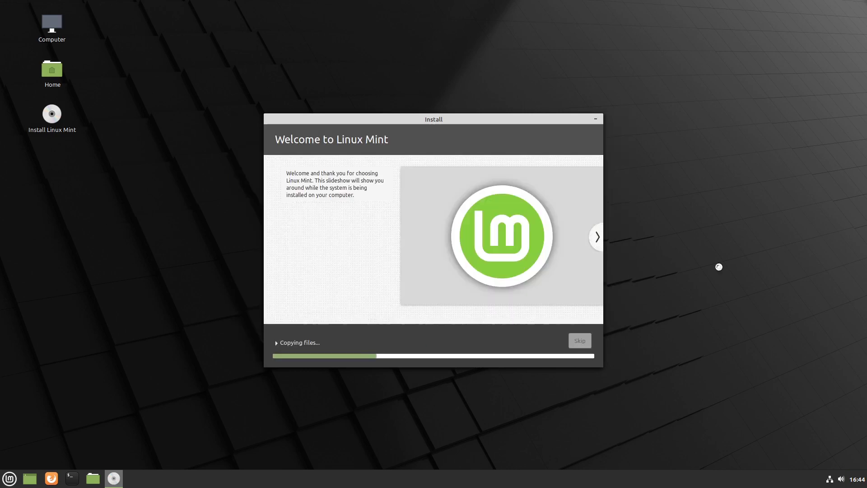
# - Browse the installation slideshow, then restart into the newly installed system
pyautogui.click(598, 237)
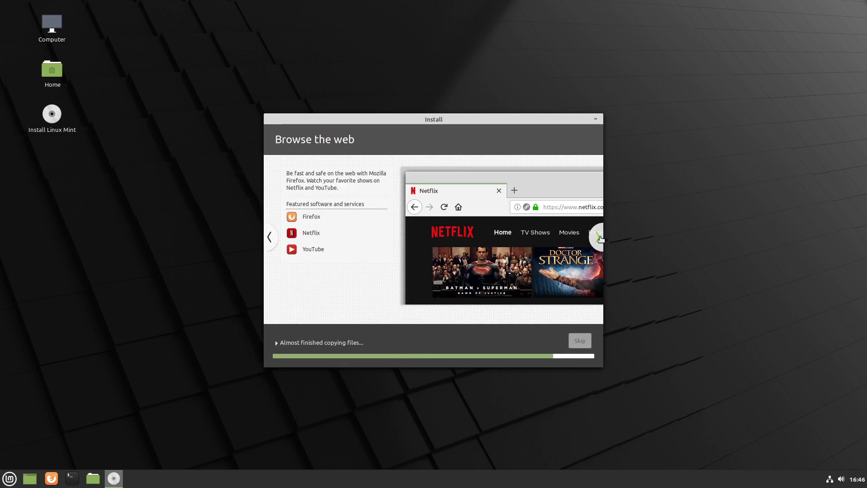
pyautogui.click(599, 237)
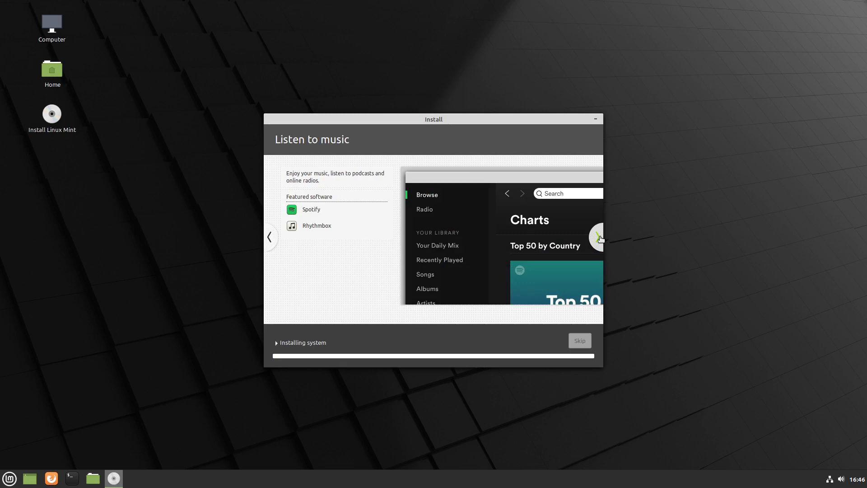
pyautogui.click(599, 237)
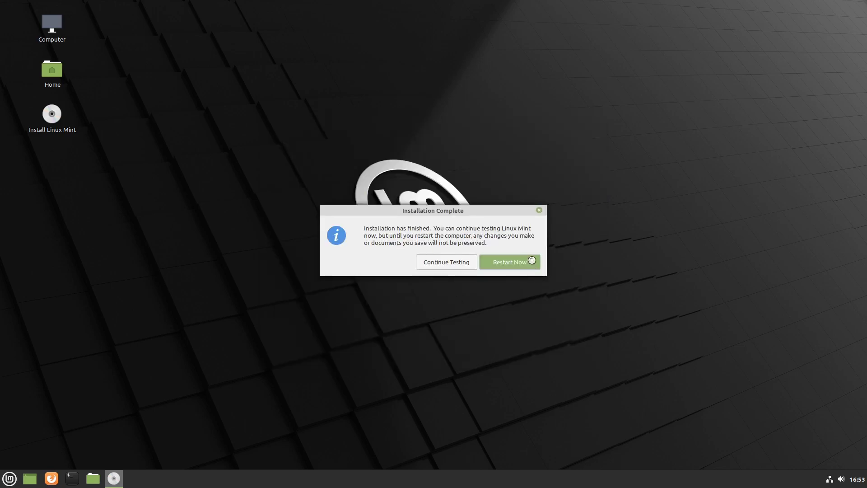
pyautogui.click(532, 261)
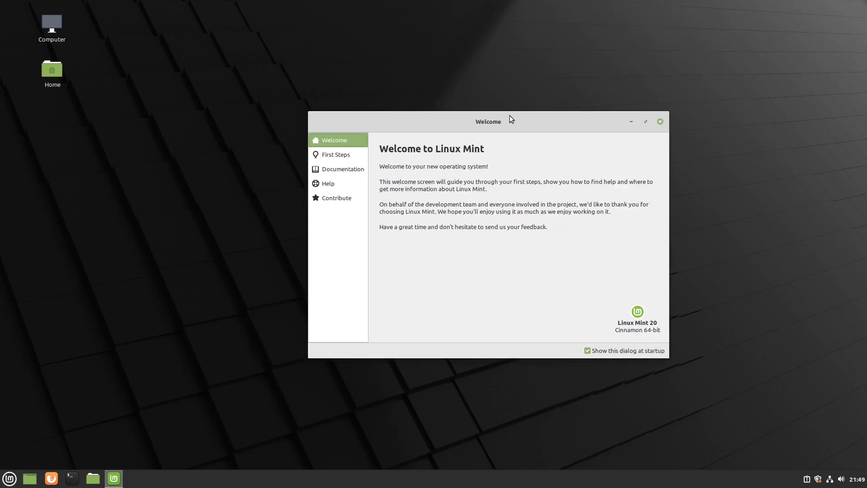
# - Open First Steps and arrange the Welcome window top-right and the Home folder top-left
pyautogui.click(351, 155)
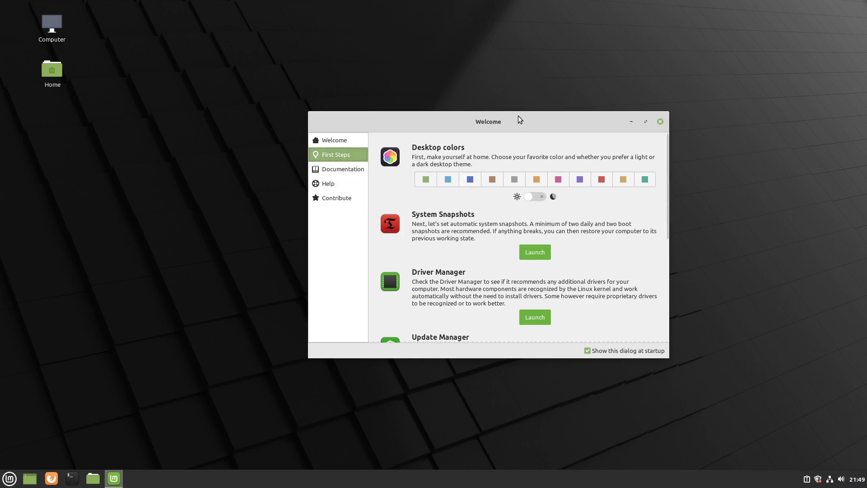
pyautogui.moveTo(519, 119); pyautogui.dragTo(698, 43)
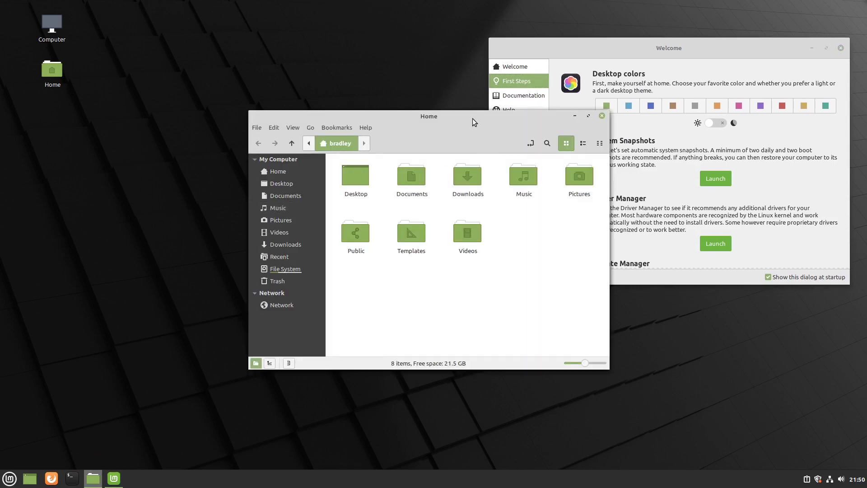
pyautogui.moveTo(473, 119); pyautogui.dragTo(308, 23)
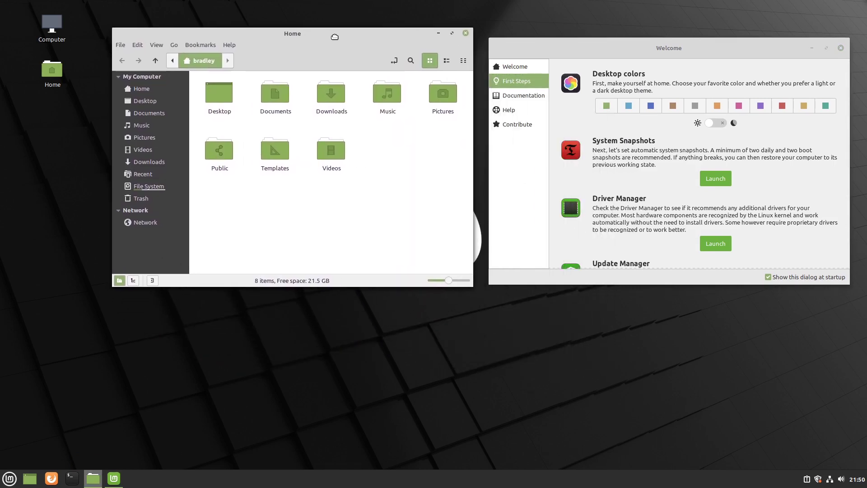
# - Try the blue, orange, red and grey desktop accent colours, ending on grey
pyautogui.click(629, 109)
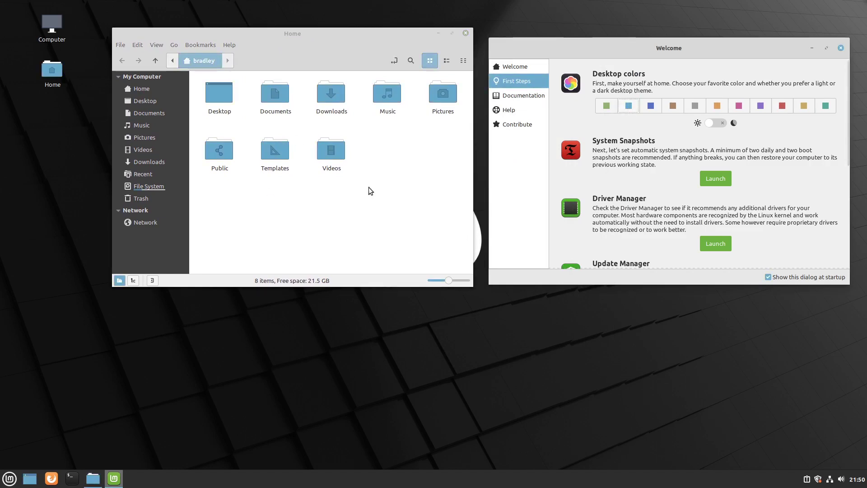
pyautogui.click(717, 107)
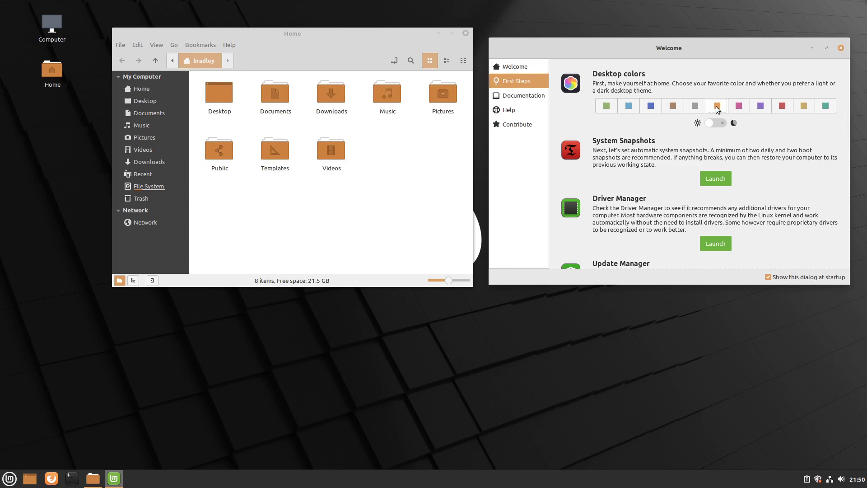
pyautogui.click(783, 106)
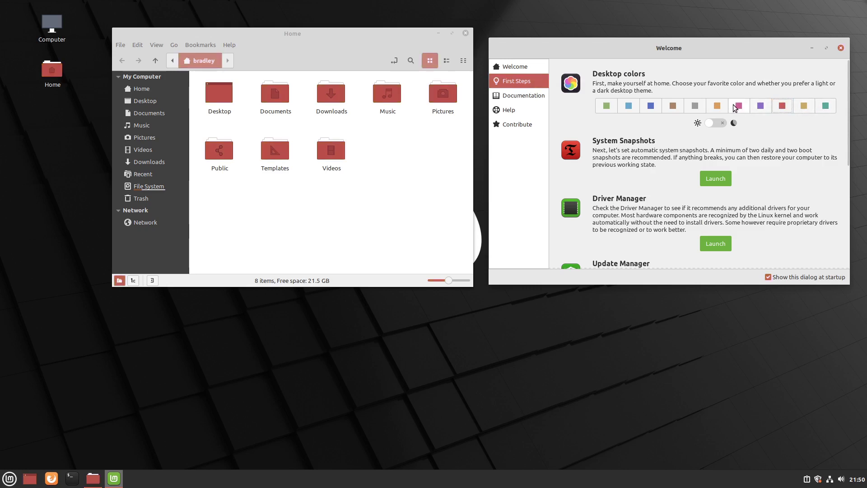
pyautogui.click(698, 102)
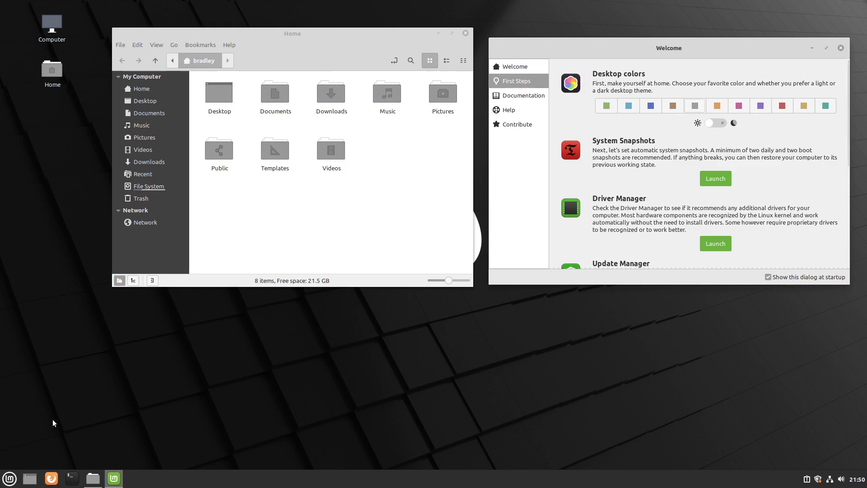
# - Set the desktop accent colour to pink and preview it in the applications menu
pyautogui.click(10, 479)
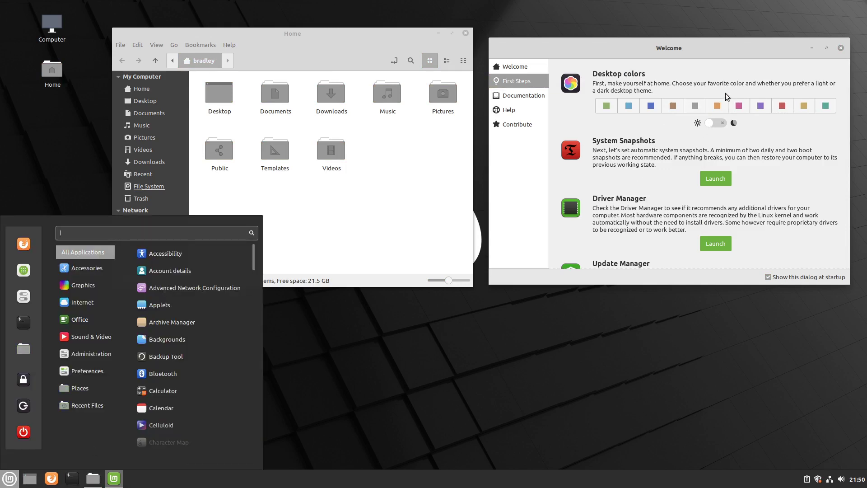
pyautogui.click(740, 111)
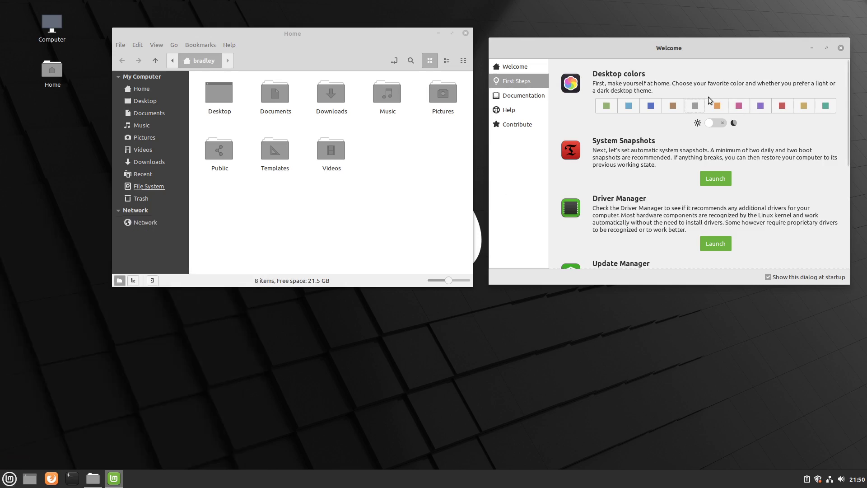
pyautogui.click(742, 107)
pyautogui.click(9, 478)
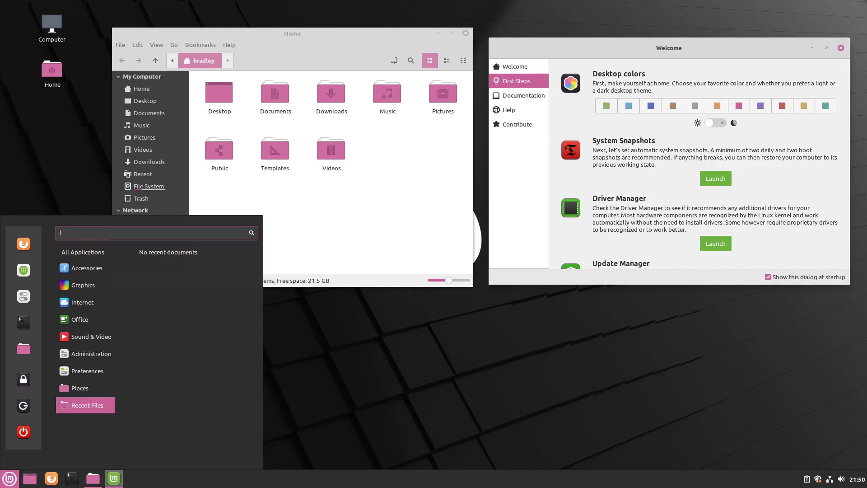
pyautogui.click(664, 128)
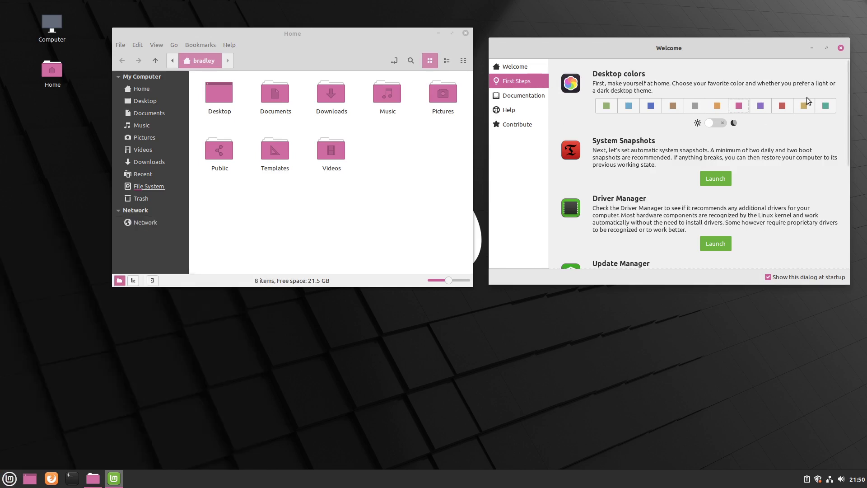
# - Switch the desktop to the dark theme, preview the menu, and launch Firefox
pyautogui.click(723, 124)
pyautogui.click(11, 480)
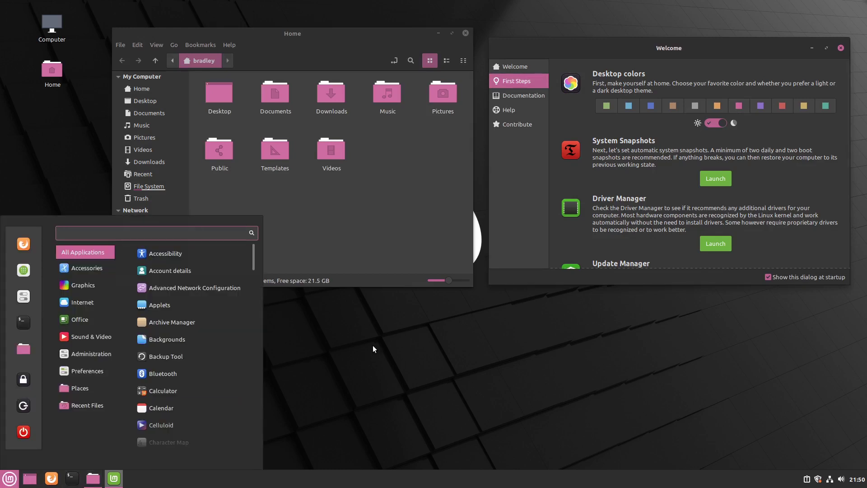
pyautogui.click(373, 346)
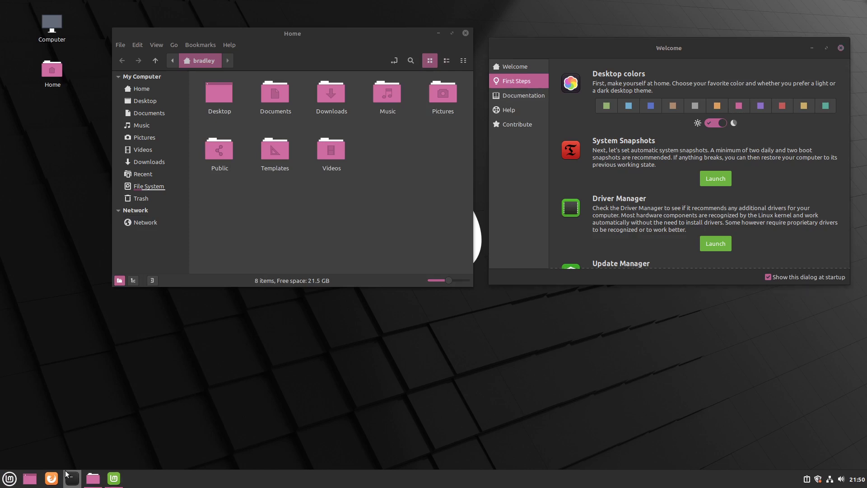
pyautogui.click(52, 478)
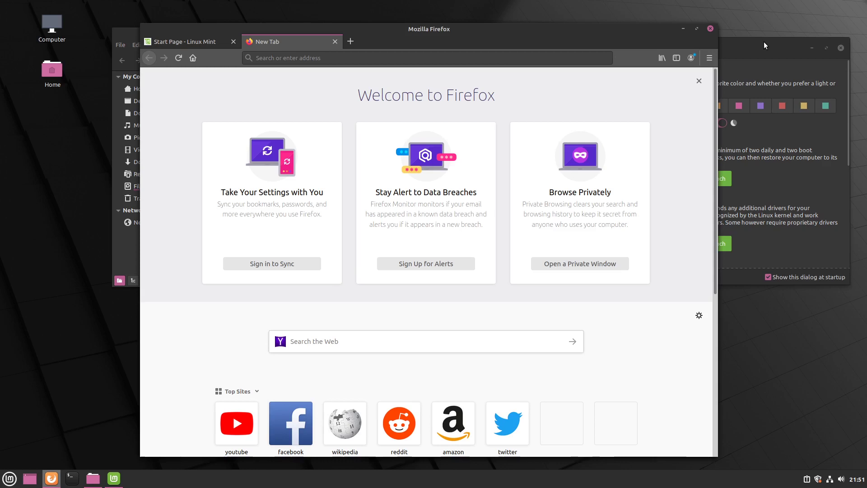
# - Switch the desktop back to the light theme and minimize Firefox
pyautogui.click(763, 42)
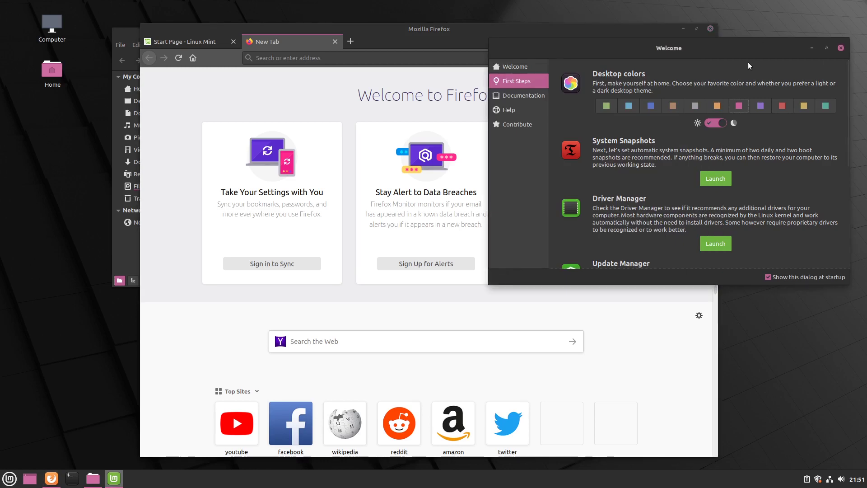
pyautogui.click(709, 124)
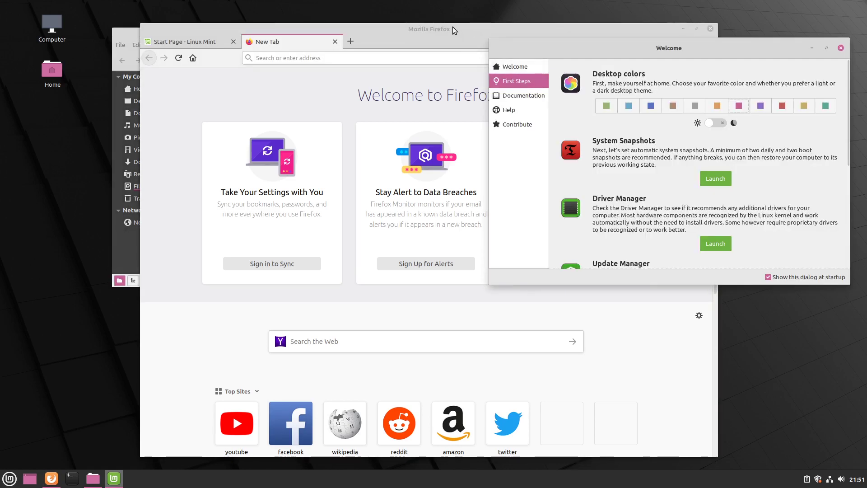
pyautogui.click(396, 28)
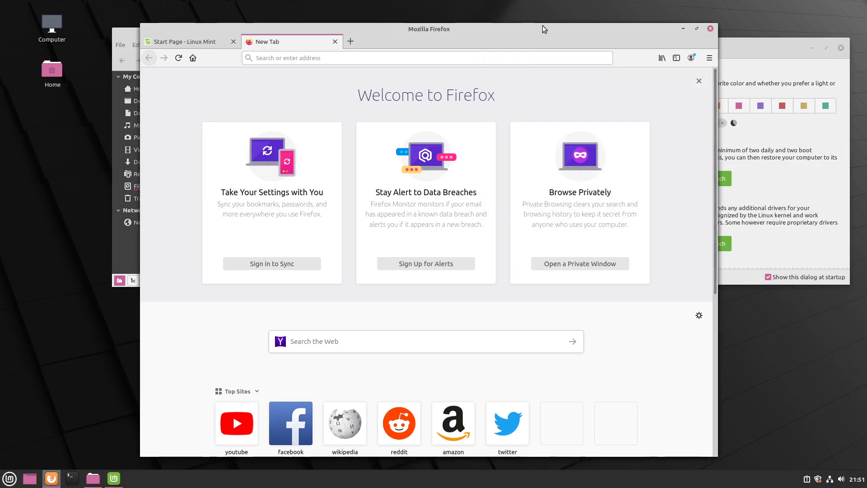
pyautogui.click(683, 30)
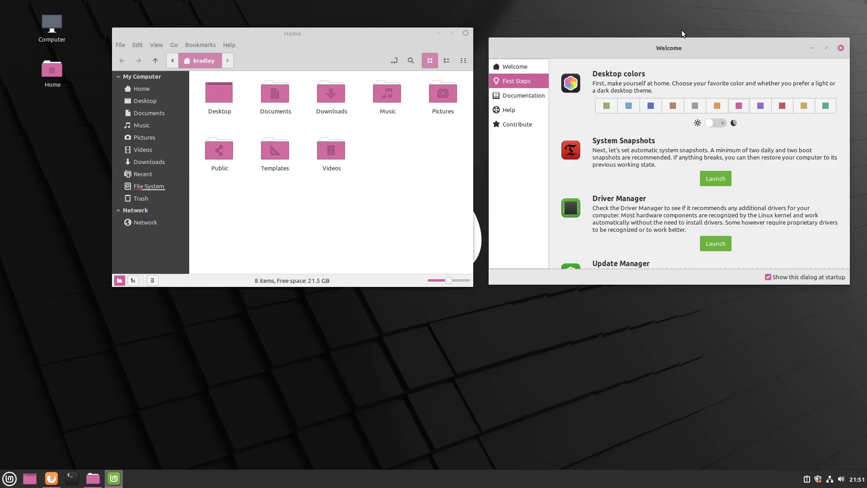
# - Set the accent to green, browse Documentation, Help and Contribute, then show the bare desktop
pyautogui.click(606, 106)
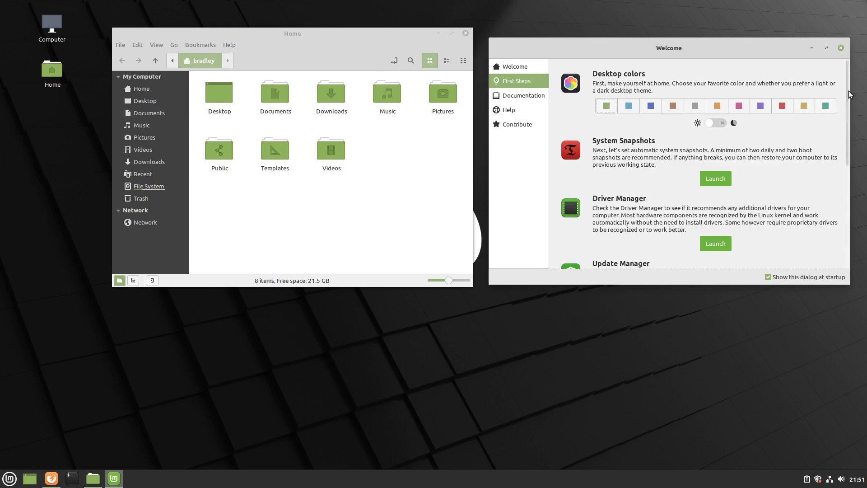
pyautogui.moveTo(849, 94)
pyautogui.mouseDown()
pyautogui.moveTo(843, 223)
pyautogui.moveTo(846, 86)
pyautogui.mouseUp()
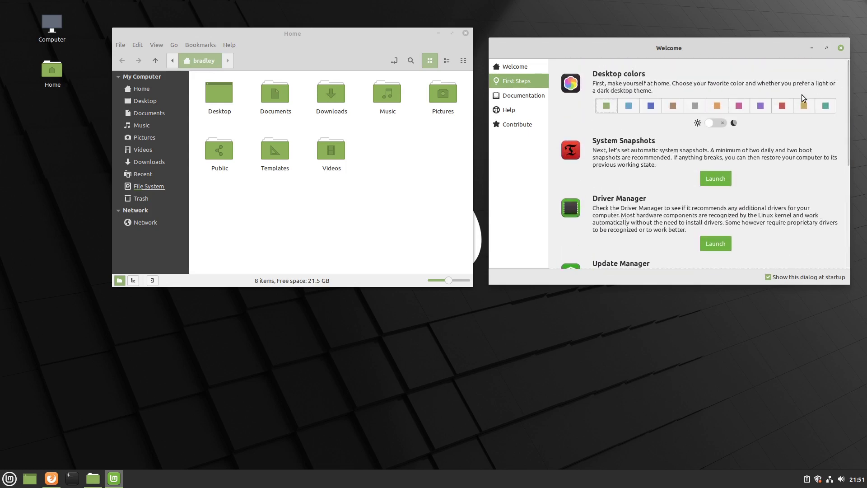
pyautogui.click(527, 95)
pyautogui.click(515, 111)
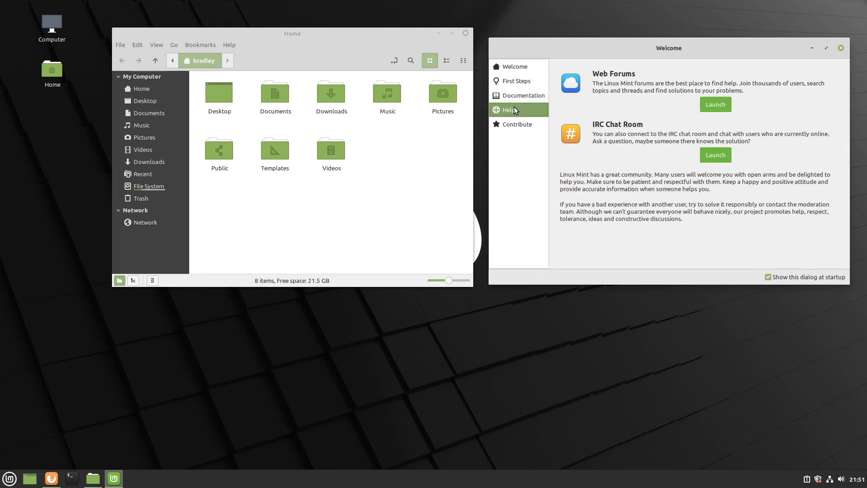
pyautogui.click(519, 125)
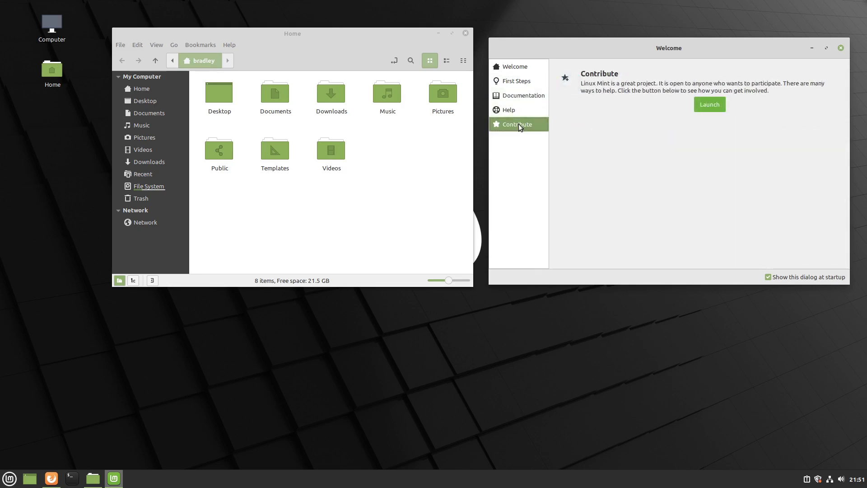
pyautogui.press('super+d')
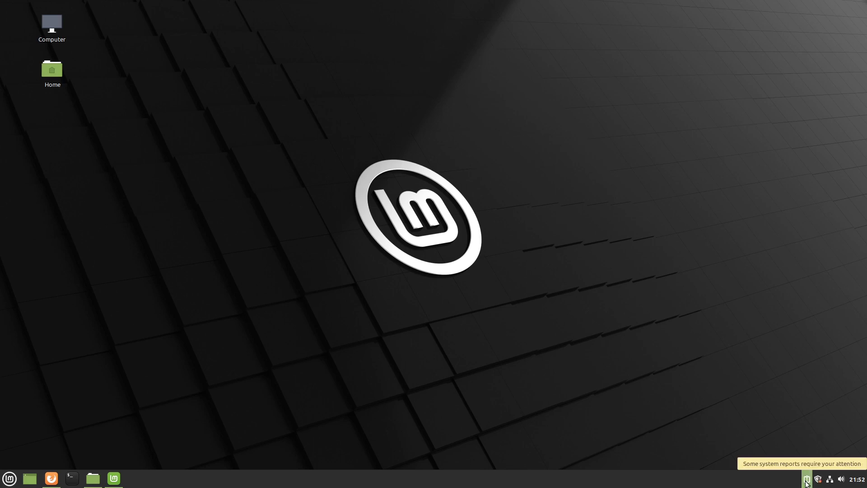
pyautogui.click(807, 481)
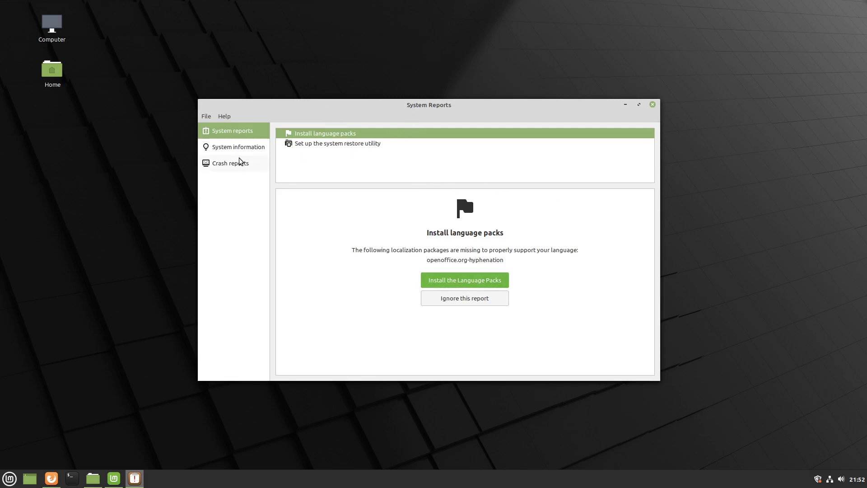
pyautogui.click(229, 147)
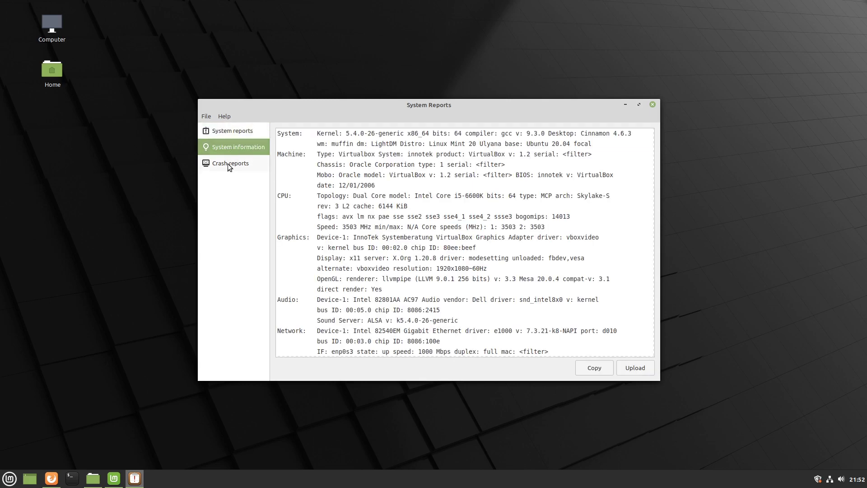
pyautogui.click(220, 164)
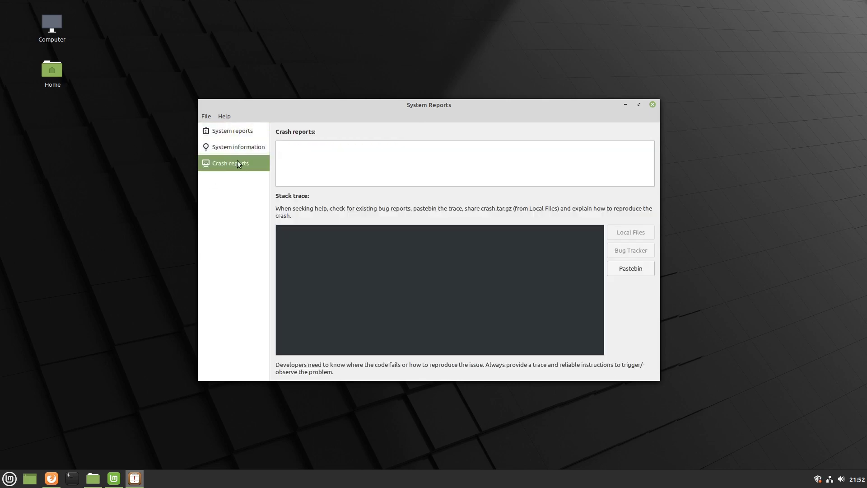
pyautogui.click(243, 131)
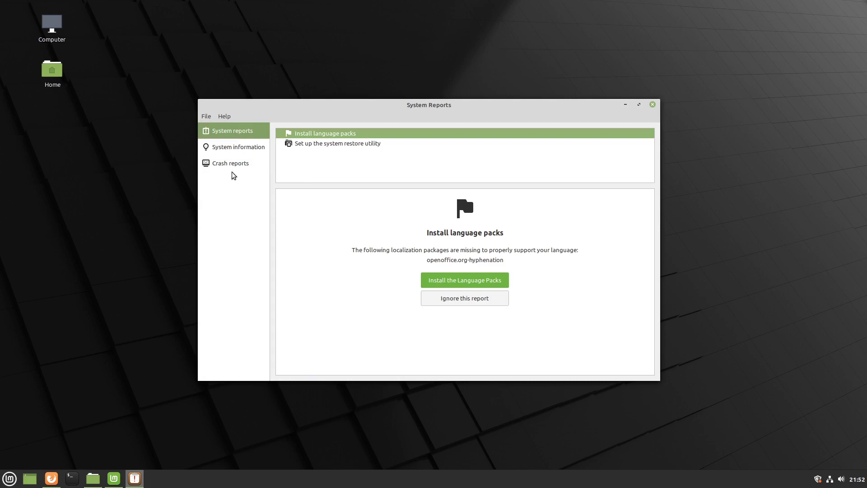
pyautogui.click(653, 105)
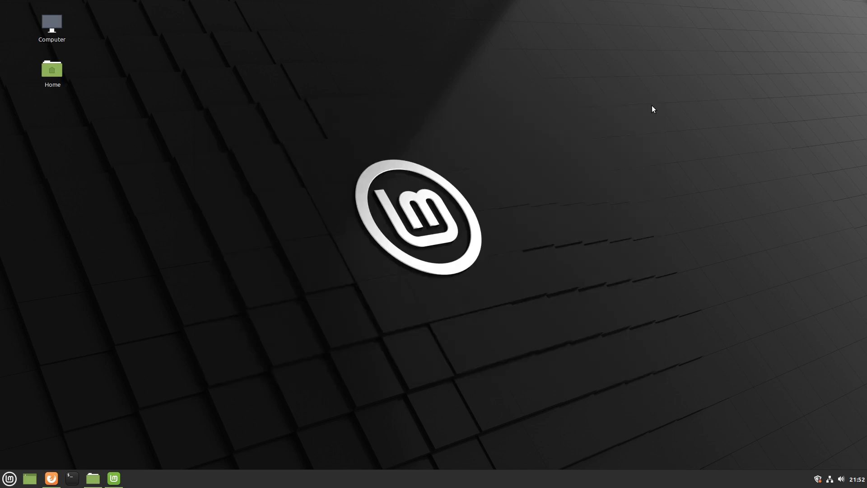
pyautogui.click(10, 478)
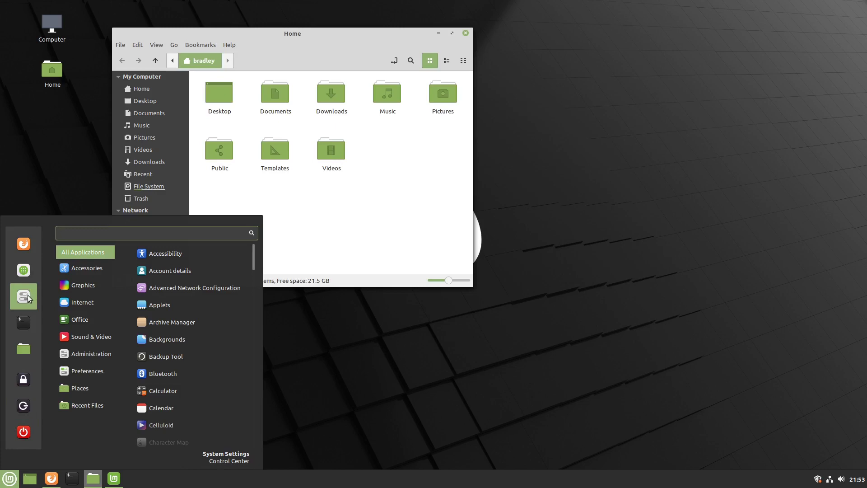
# - In System Settings Themes, set the icon theme to Mint-Y-Yellow
pyautogui.click(25, 296)
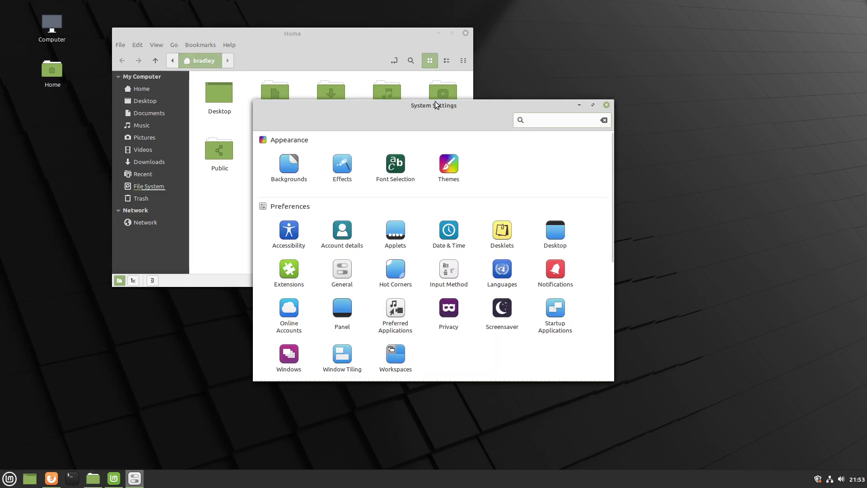
pyautogui.moveTo(435, 105); pyautogui.dragTo(676, 22)
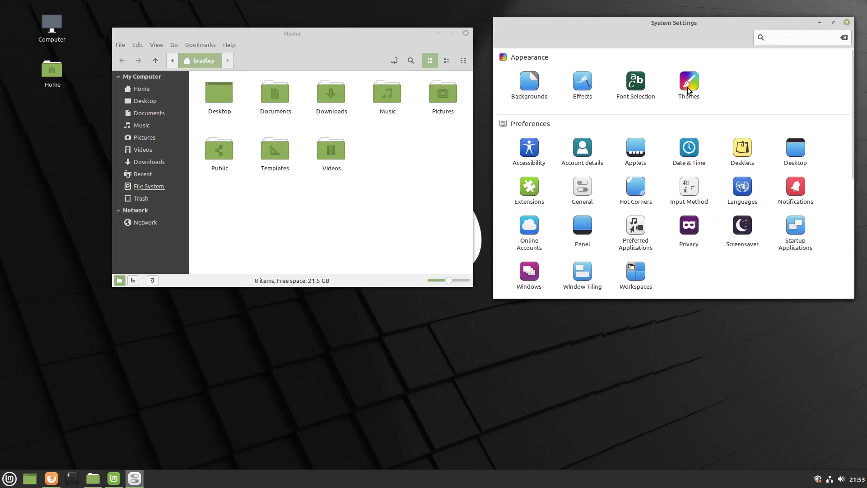
pyautogui.click(688, 85)
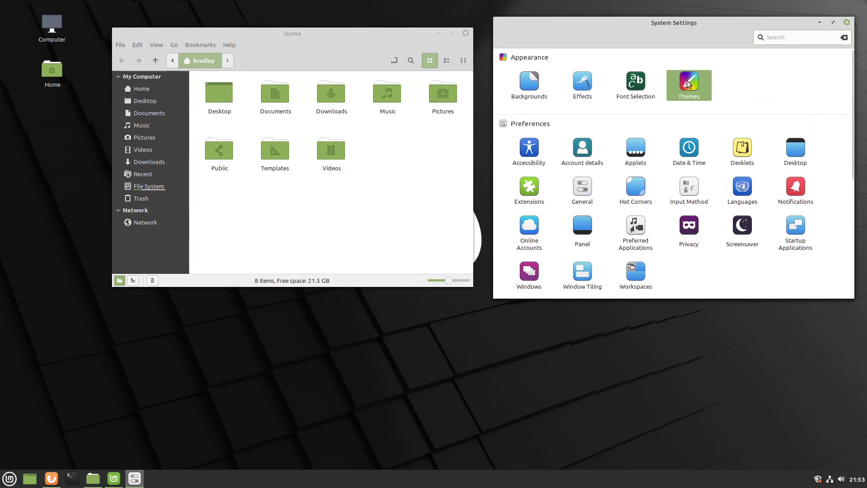
pyautogui.click(792, 137)
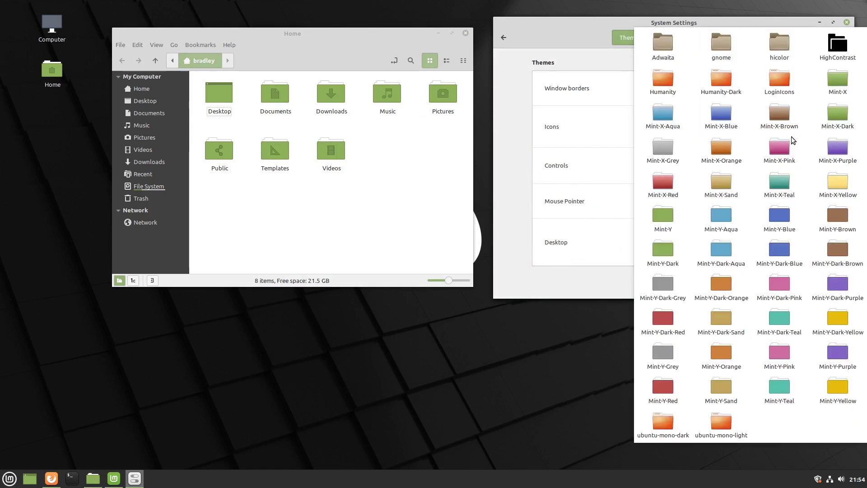
pyautogui.click(838, 402)
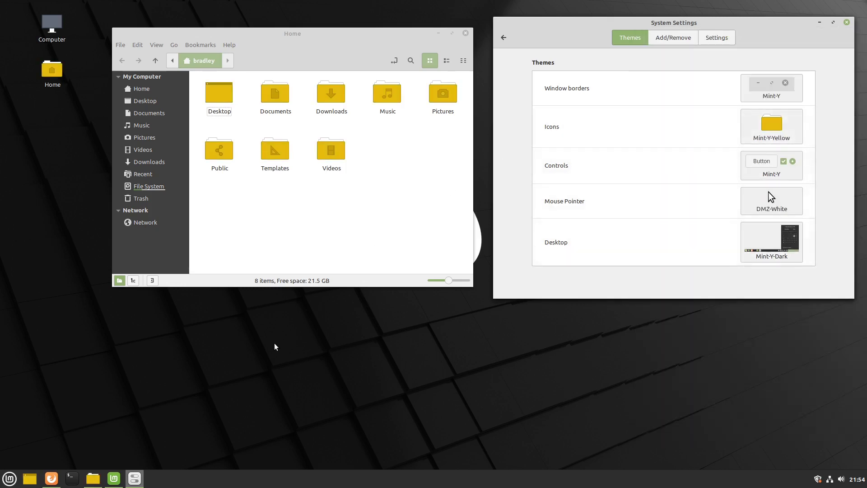
# - Pick the brown desktop accent in Welcome, then reapply Mint-Y-Yellow icons
pyautogui.click(114, 478)
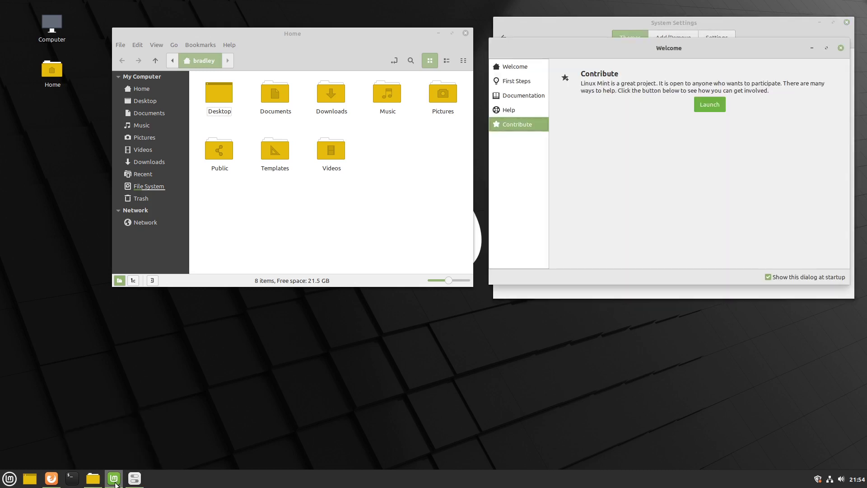
pyautogui.moveTo(650, 286); pyautogui.dragTo(658, 293)
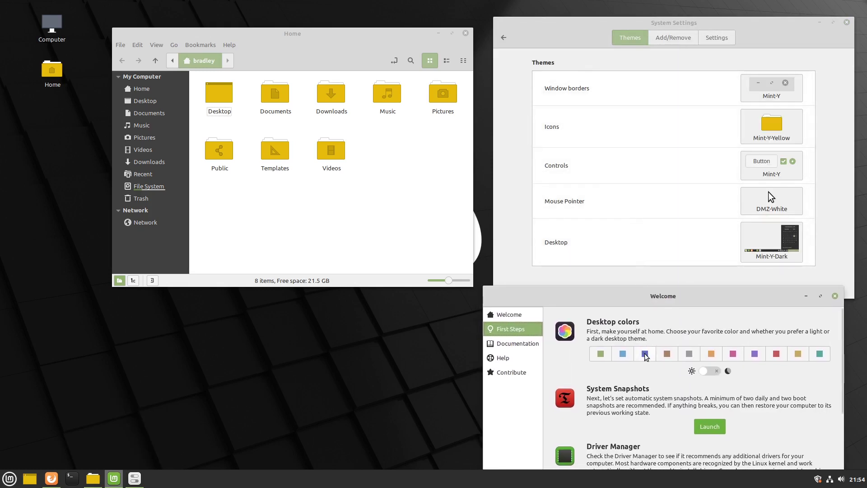
pyautogui.click(668, 359)
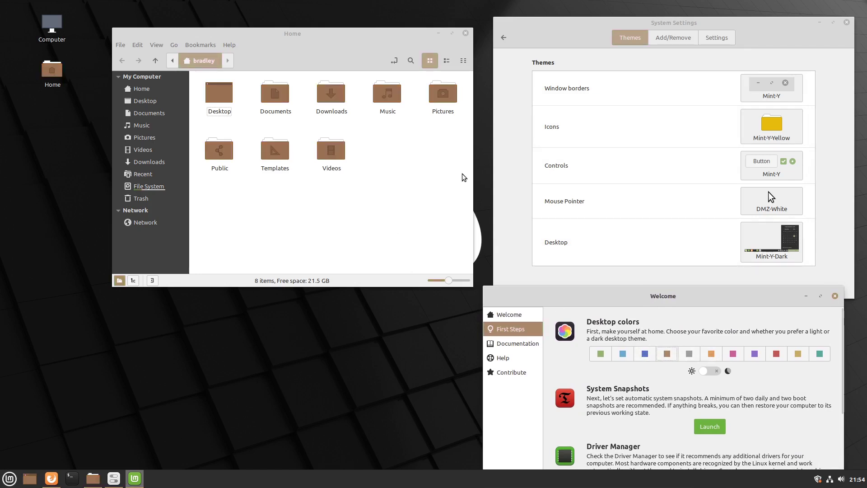
pyautogui.click(768, 129)
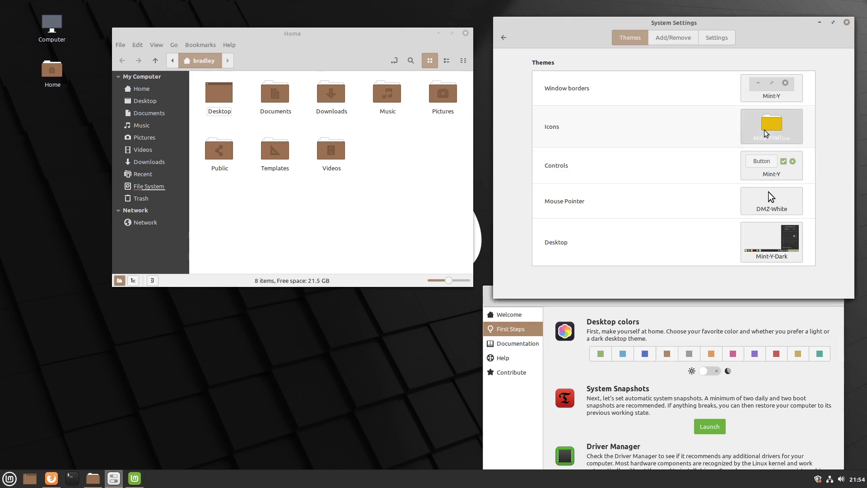
pyautogui.click(843, 387)
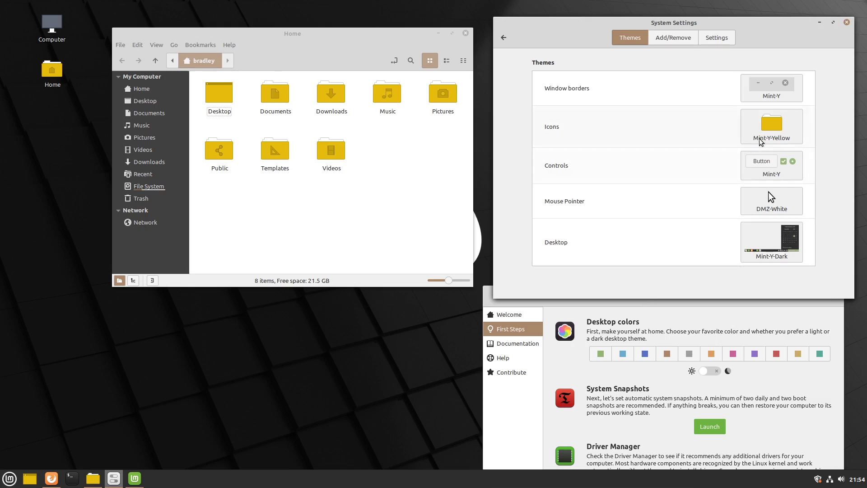
# - Apply Mint-Y-Dark window borders and controls, then return to the green desktop colour scheme
pyautogui.click(767, 83)
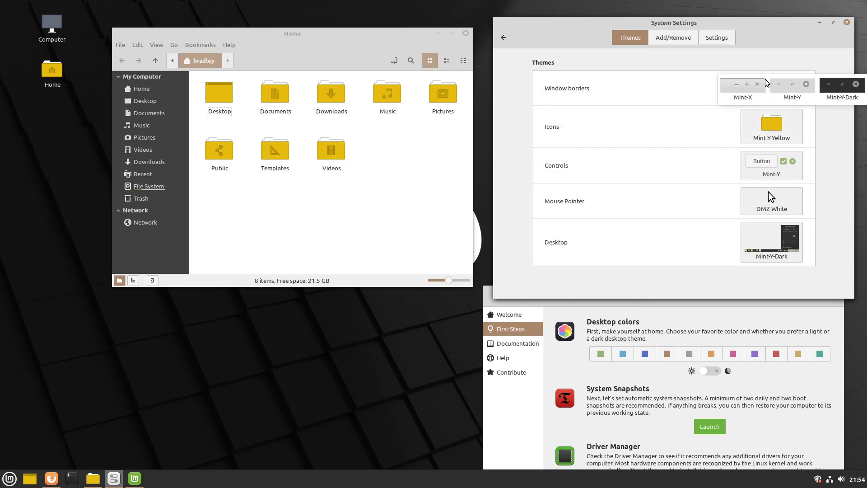
pyautogui.click(837, 86)
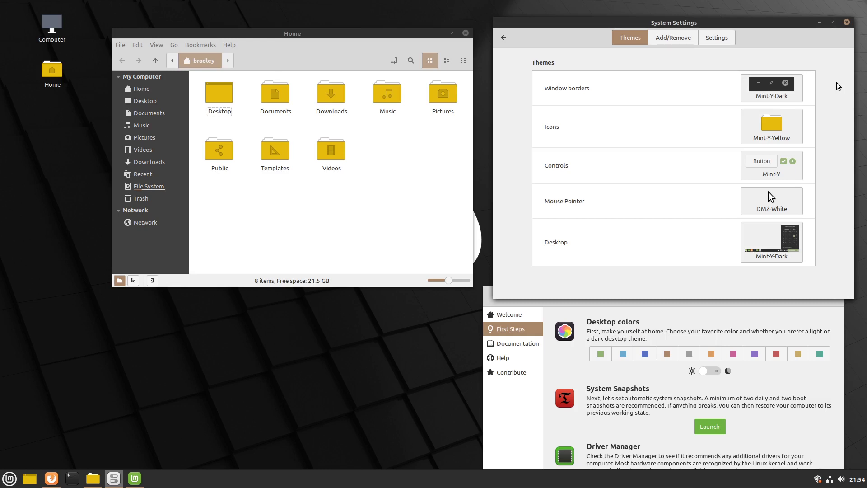
pyautogui.click(759, 170)
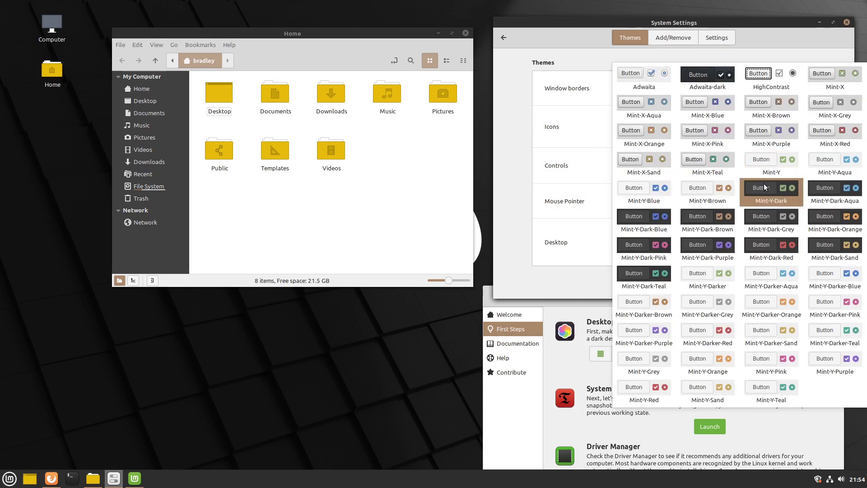
pyautogui.click(764, 185)
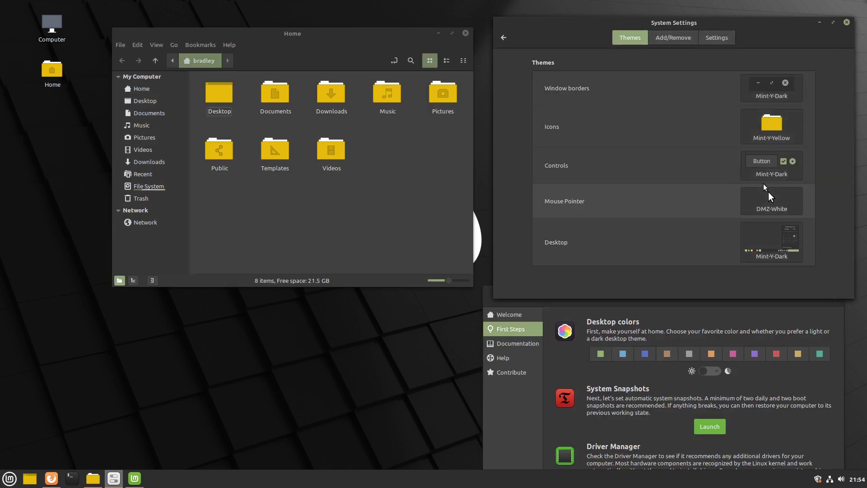
pyautogui.click(602, 354)
pyautogui.click(776, 130)
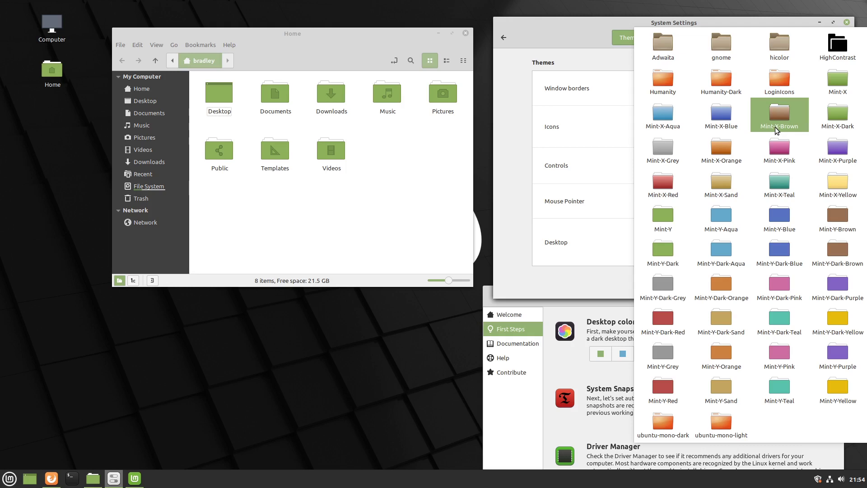
# - Try Mint-Y-Brown, Mint-Y-Dark-Brown and Mint-X-Orange icon themes, ending on green Mint-Y
pyautogui.click(853, 220)
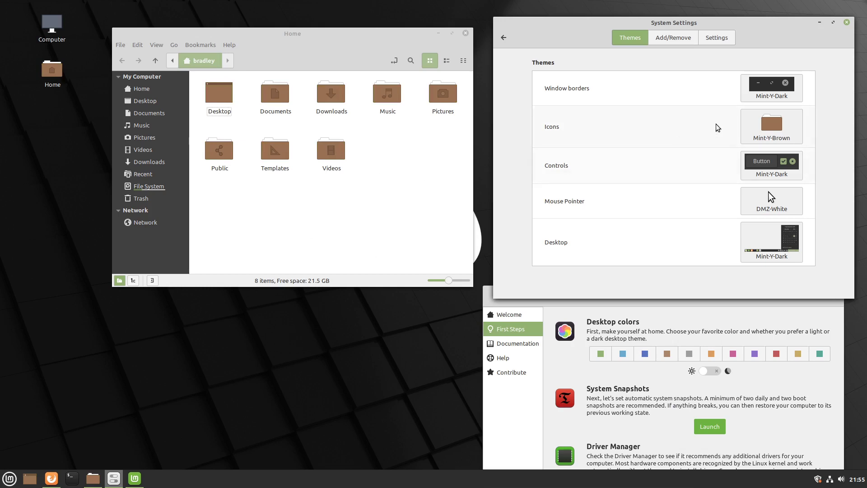
pyautogui.click(764, 124)
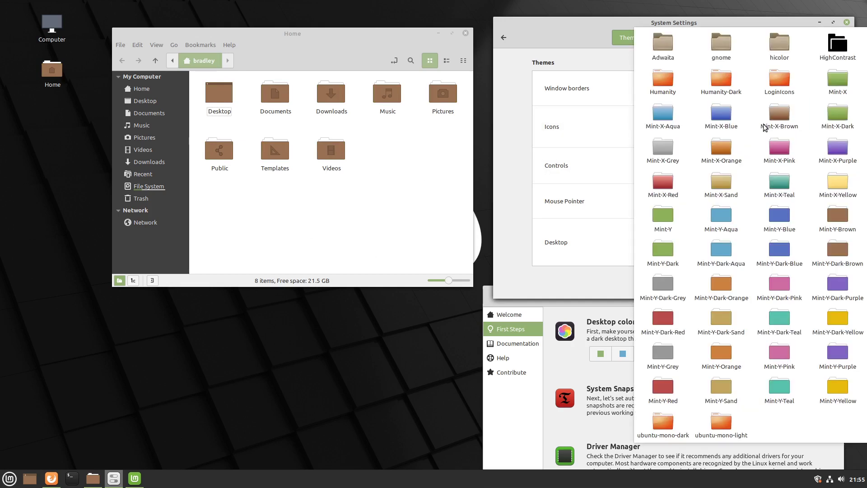
pyautogui.click(827, 252)
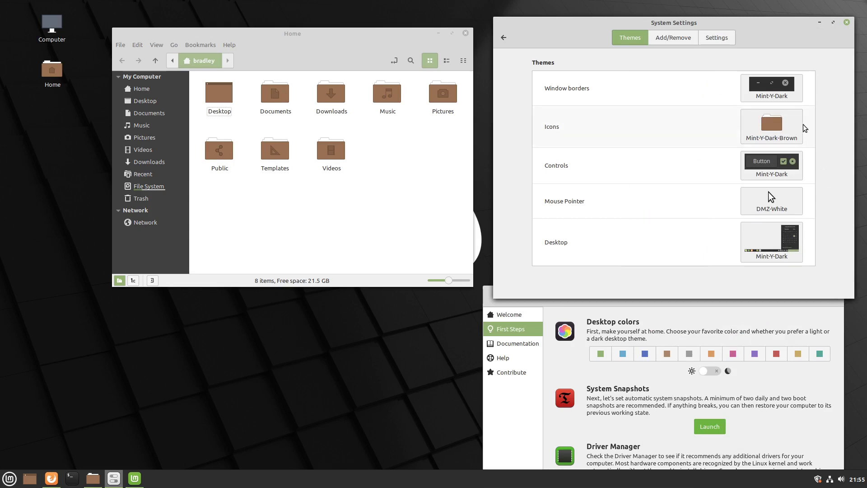
pyautogui.click(786, 128)
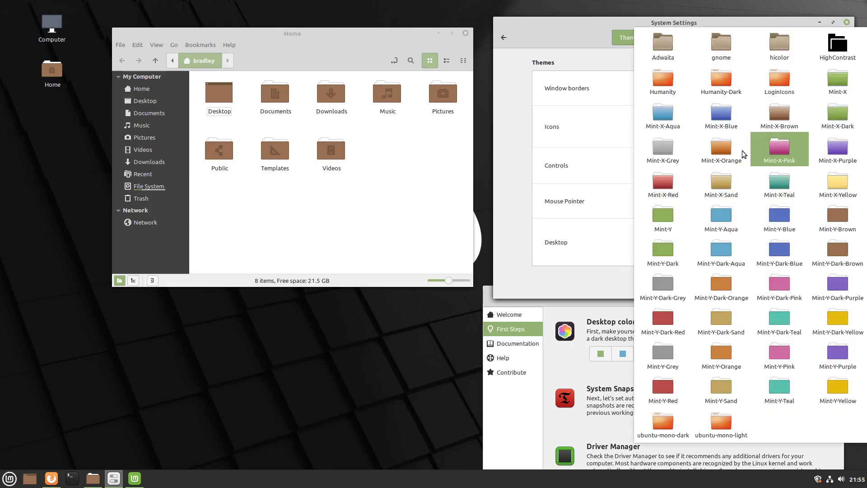
pyautogui.click(728, 149)
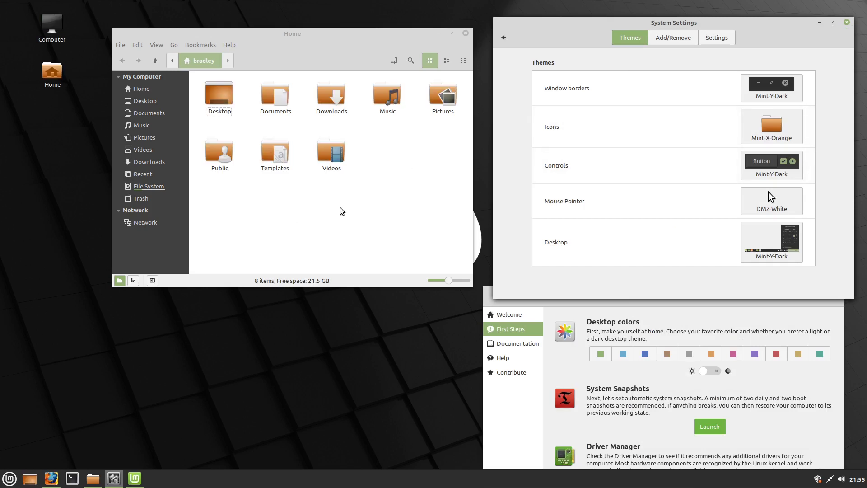
pyautogui.click(763, 128)
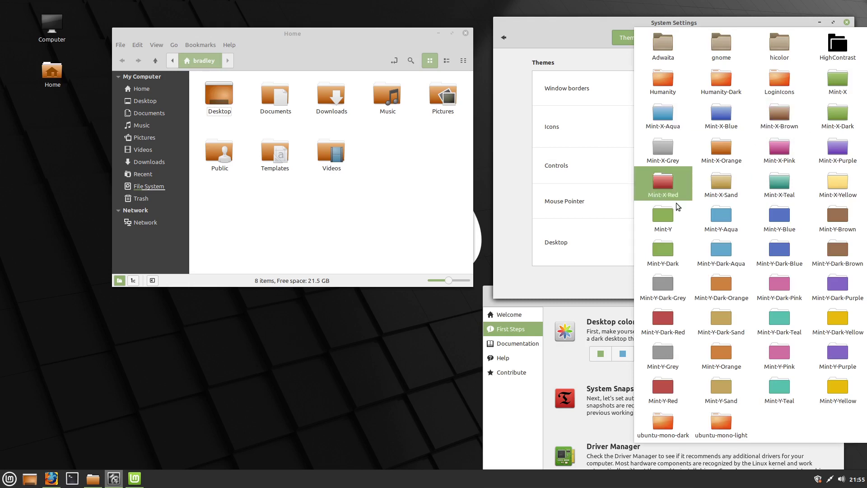
pyautogui.click(657, 223)
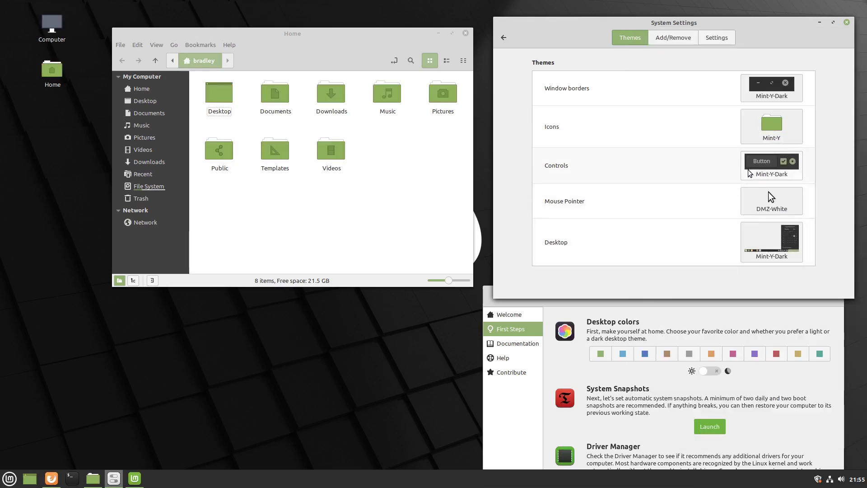
# - Set the controls theme to light Mint-Y
pyautogui.click(757, 166)
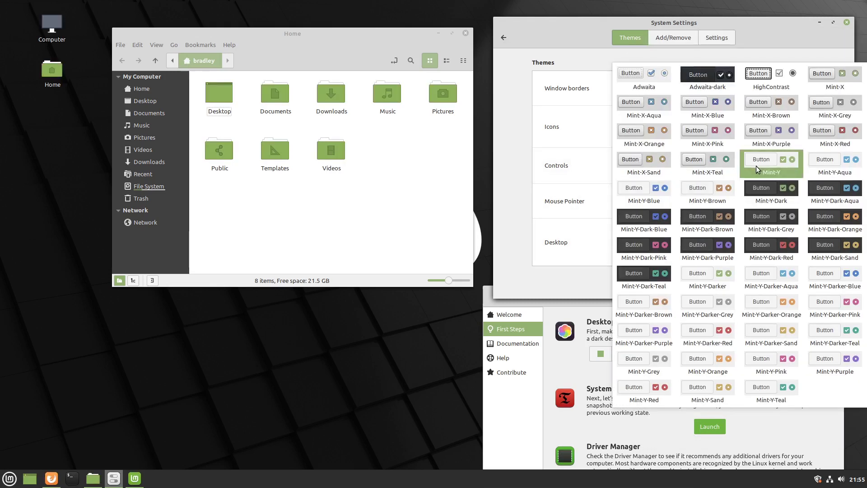
pyautogui.click(756, 167)
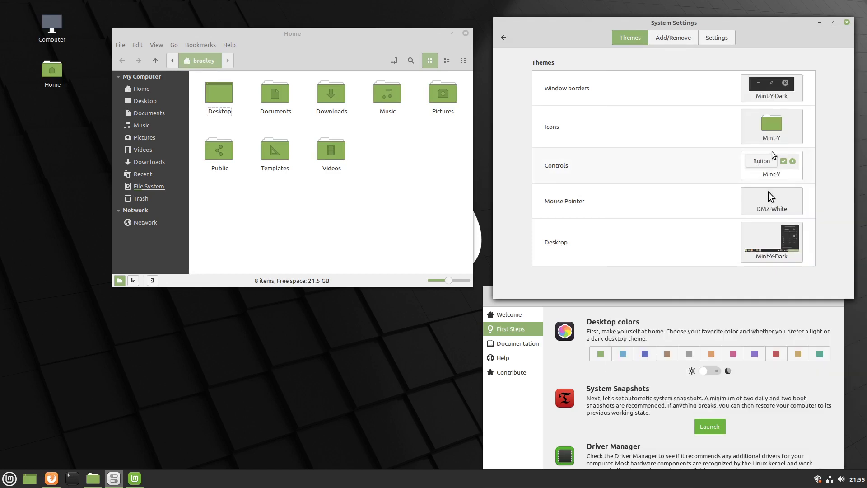
pyautogui.click(679, 310)
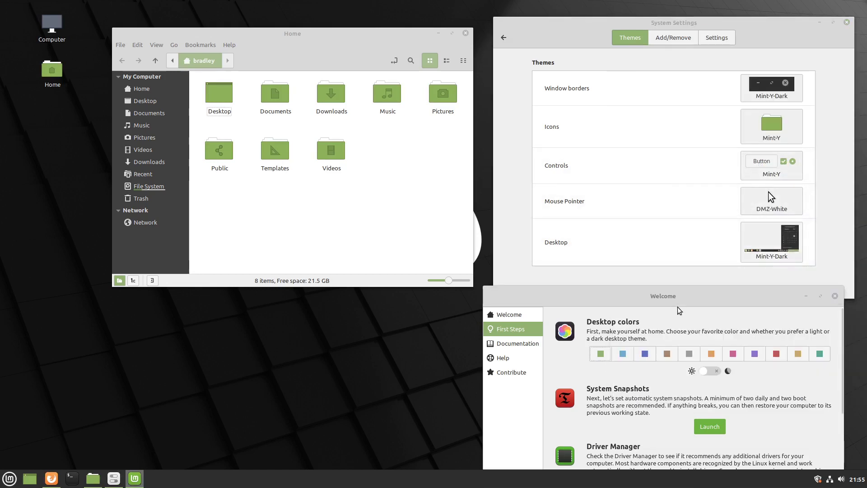
# - Close the Welcome window, minimize Home, and open the Backgrounds page in System Settings
pyautogui.moveTo(680, 300); pyautogui.dragTo(681, 295)
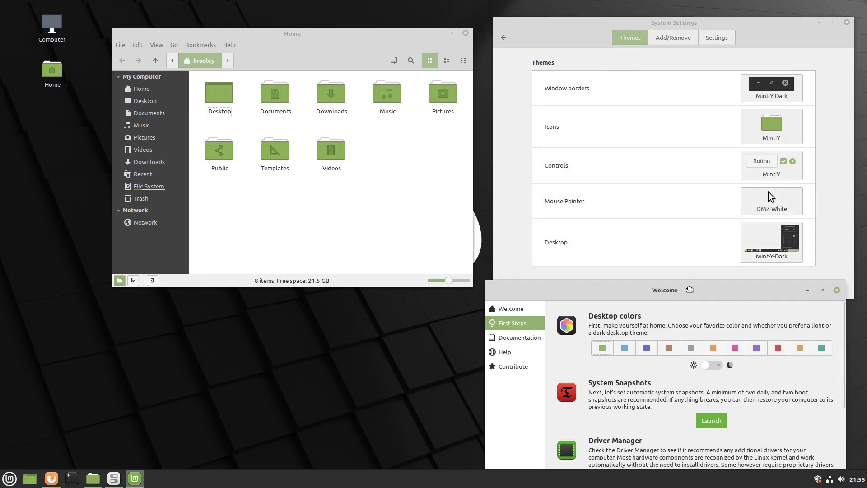
pyautogui.click(837, 290)
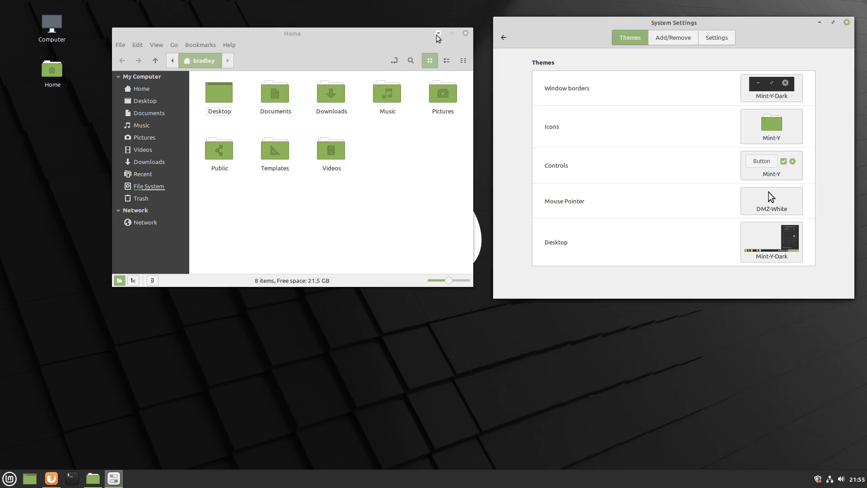
pyautogui.click(438, 34)
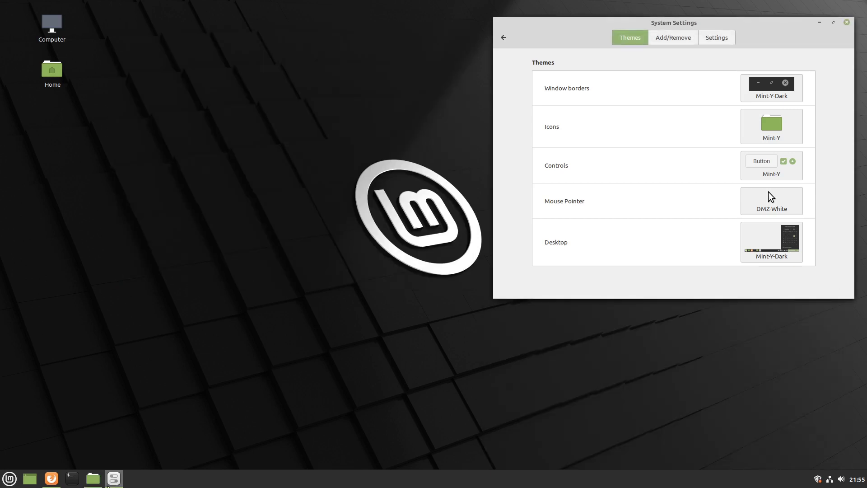
pyautogui.click(503, 37)
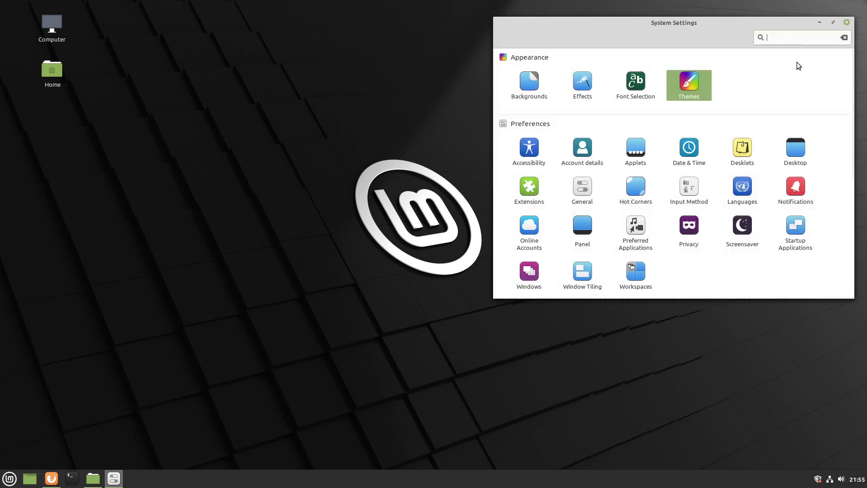
pyautogui.click(536, 80)
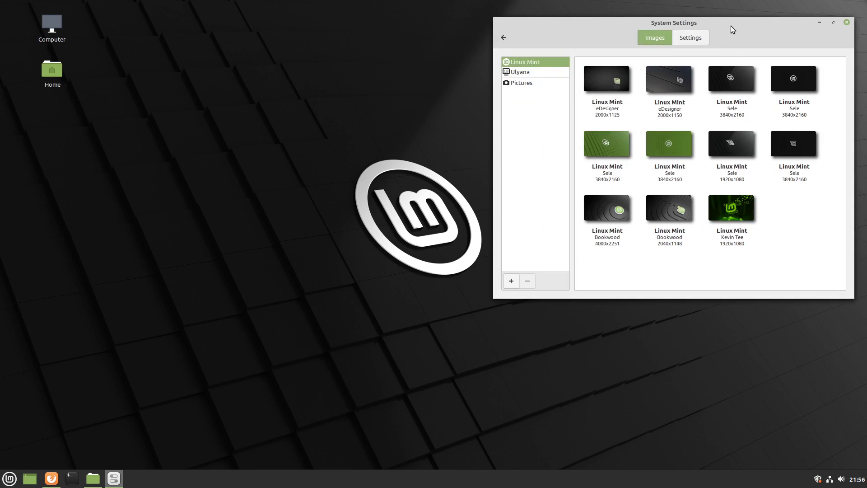
# - Set the second green Sele image as the desktop wallpaper, then show the Ulyana collection
pyautogui.moveTo(731, 26); pyautogui.dragTo(747, 26)
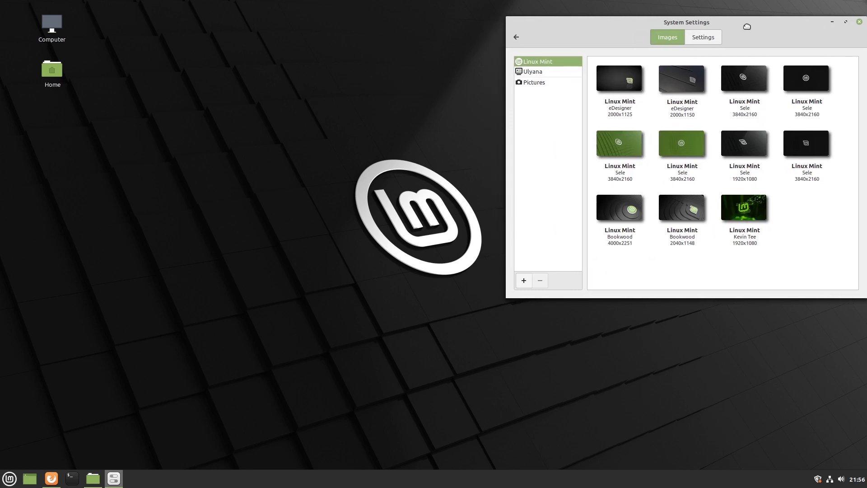
pyautogui.click(628, 145)
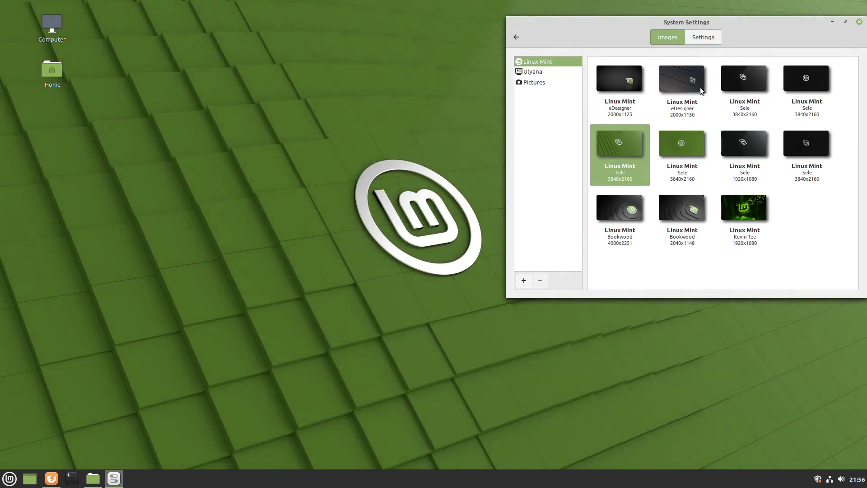
pyautogui.moveTo(763, 29); pyautogui.dragTo(752, 302)
pyautogui.click(673, 426)
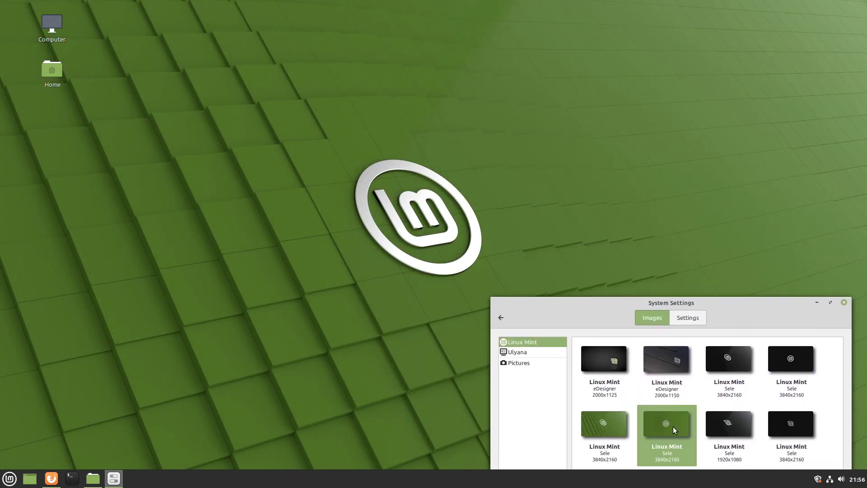
pyautogui.moveTo(736, 302); pyautogui.dragTo(747, 43)
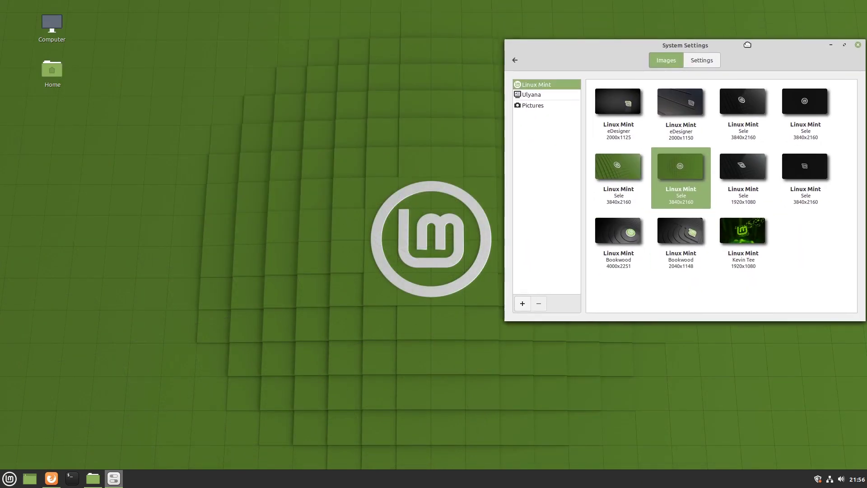
pyautogui.click(549, 95)
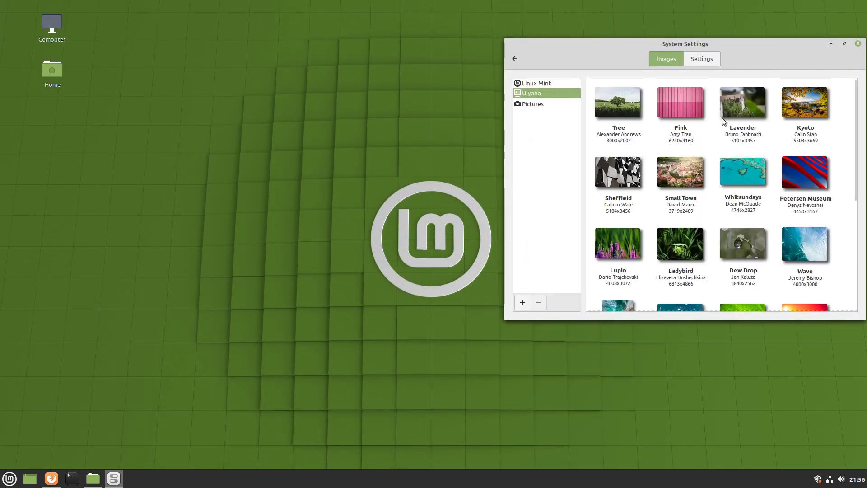
# - Try the Lavender, Small Town and Wave wallpapers, previewing them on the desktop
pyautogui.click(730, 108)
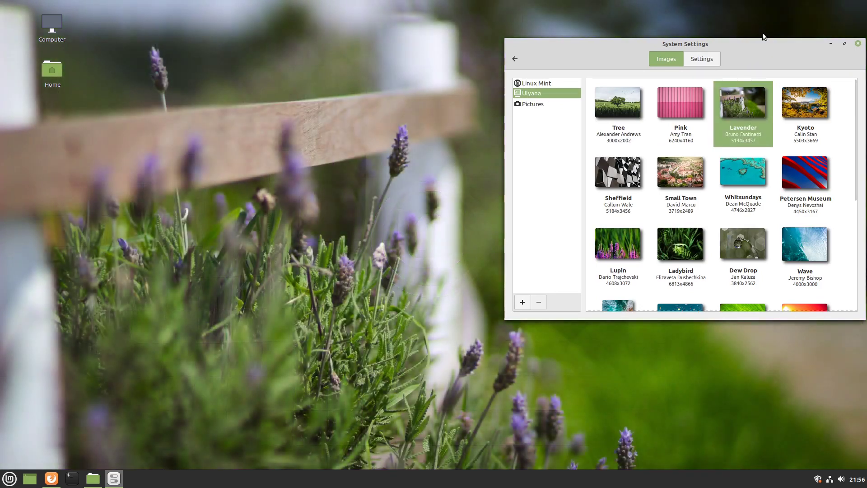
pyautogui.moveTo(731, 44); pyautogui.dragTo(732, 23)
pyautogui.click(831, 21)
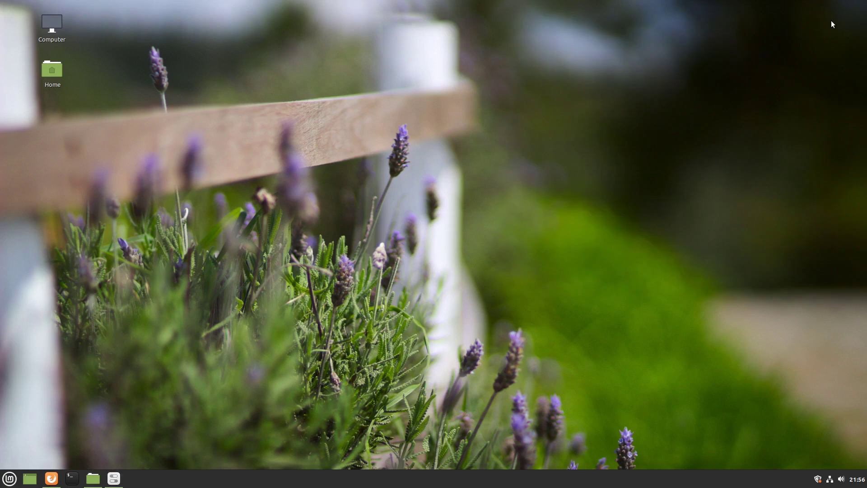
pyautogui.click(122, 486)
pyautogui.click(671, 144)
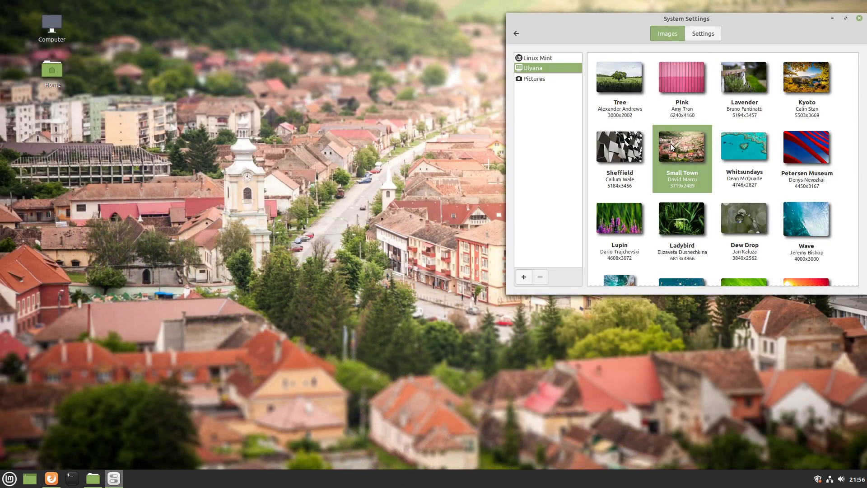
pyautogui.click(816, 211)
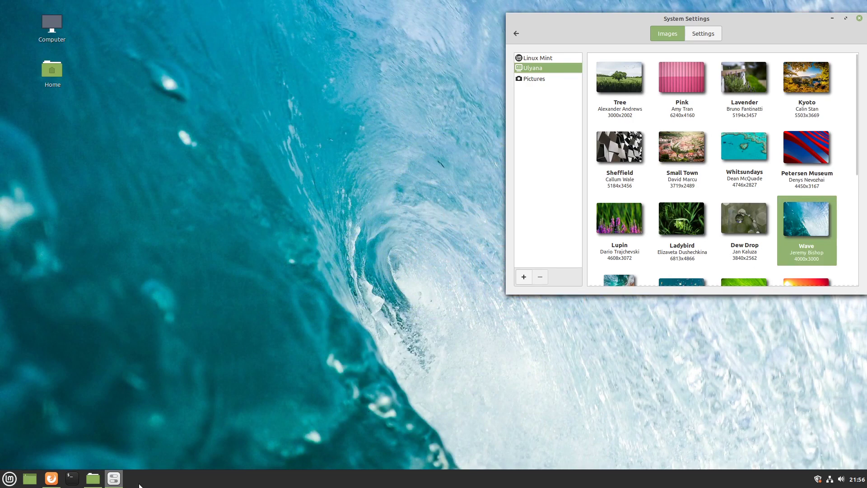
pyautogui.click(115, 484)
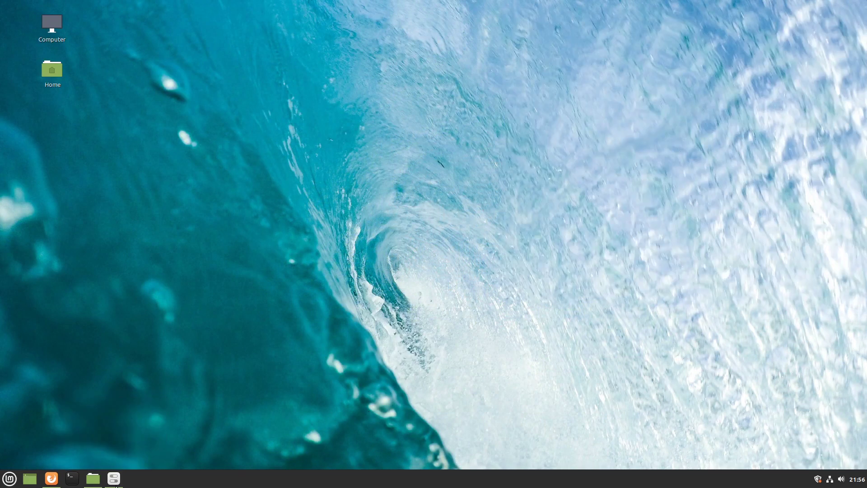
pyautogui.click(113, 480)
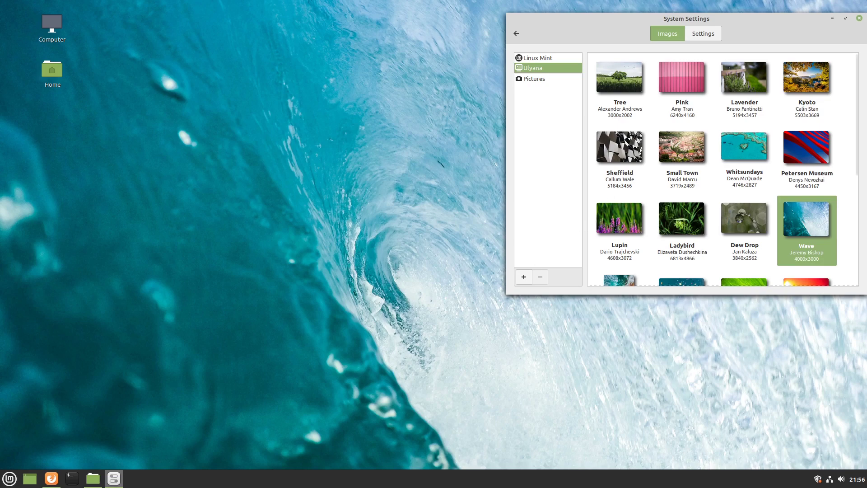
# - Preview Sheffield, then settle on the autumn Kyoto image as wallpaper
pyautogui.click(625, 150)
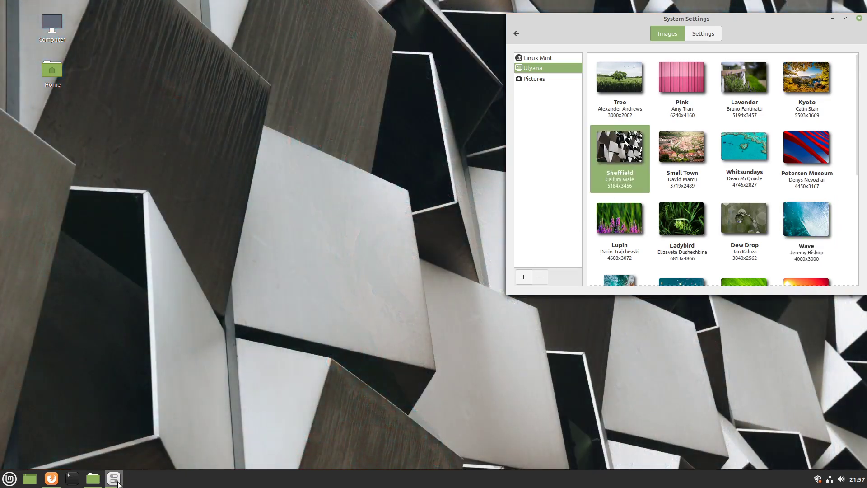
pyautogui.click(115, 480)
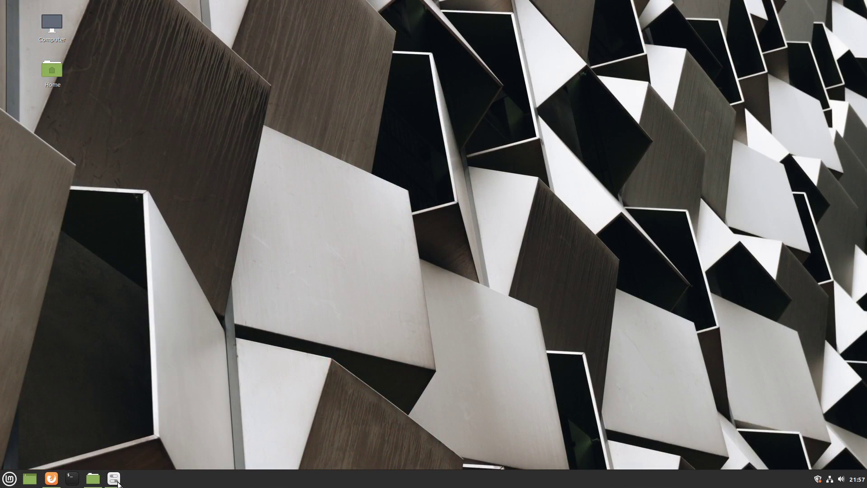
pyautogui.click(115, 480)
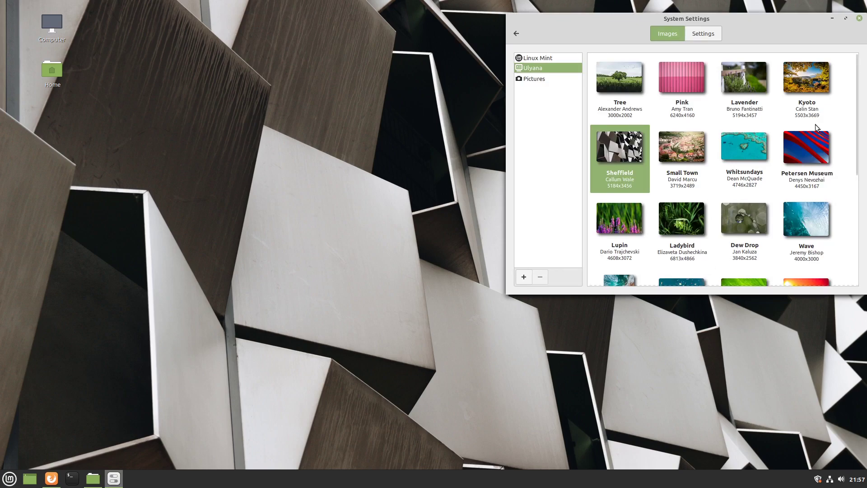
pyautogui.click(812, 85)
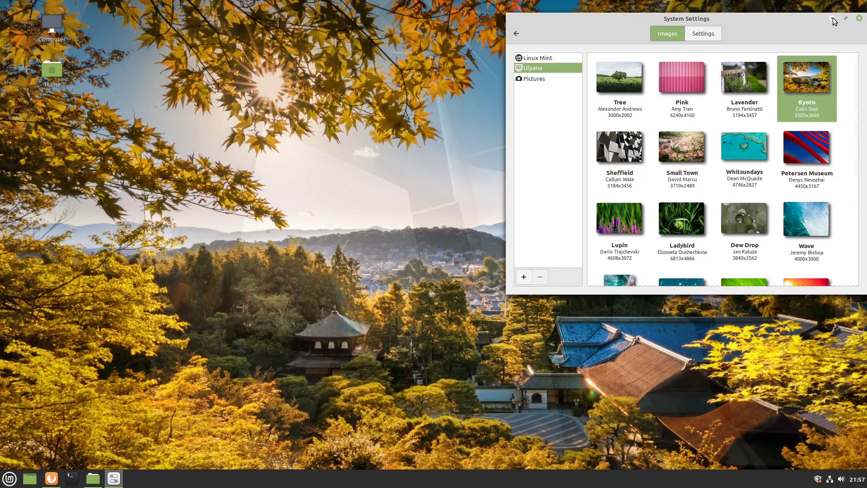
pyautogui.click(833, 17)
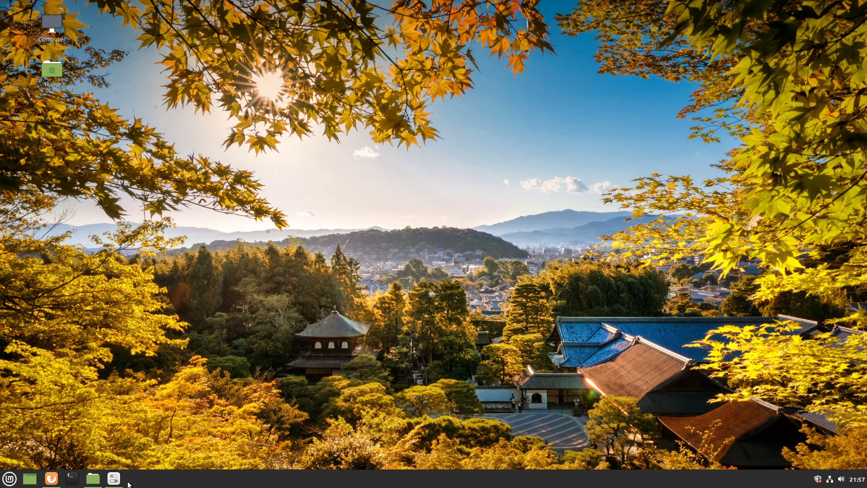
pyautogui.click(114, 479)
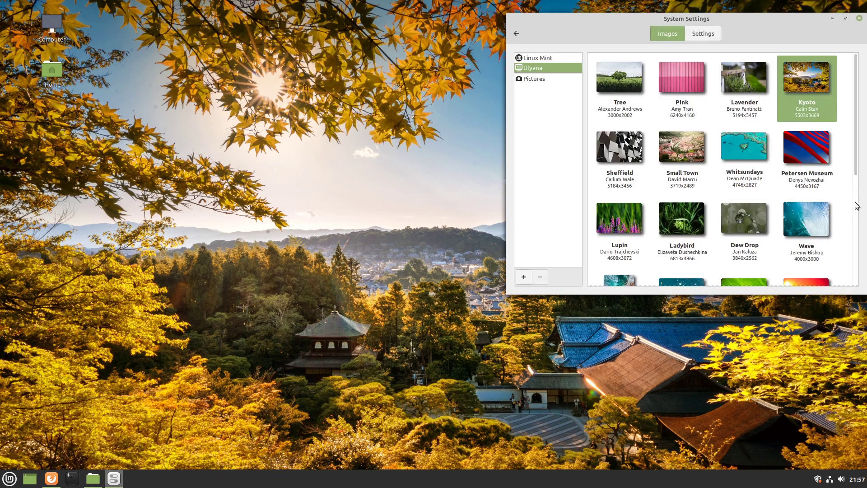
# - Try the Desert, Leaf and Taipei images as the desktop wallpaper
pyautogui.scroll(-3, 834, 216)
pyautogui.click(833, 215)
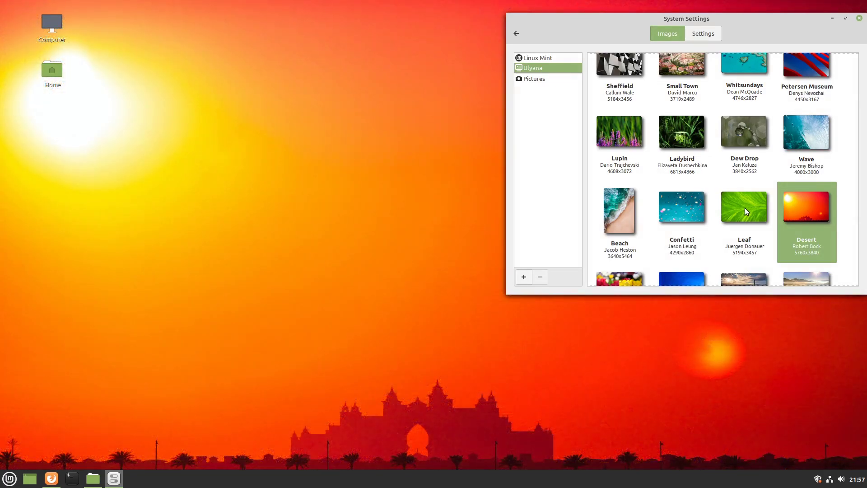
pyautogui.click(738, 208)
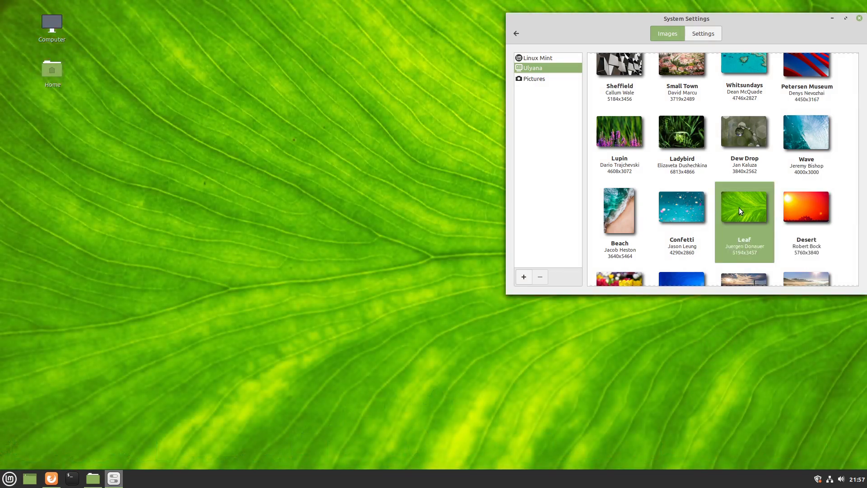
pyautogui.scroll(-4, 739, 207)
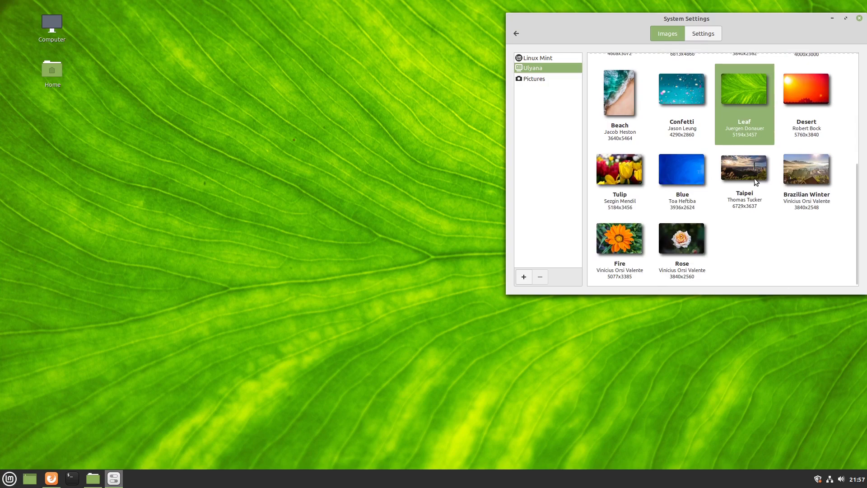
pyautogui.click(756, 181)
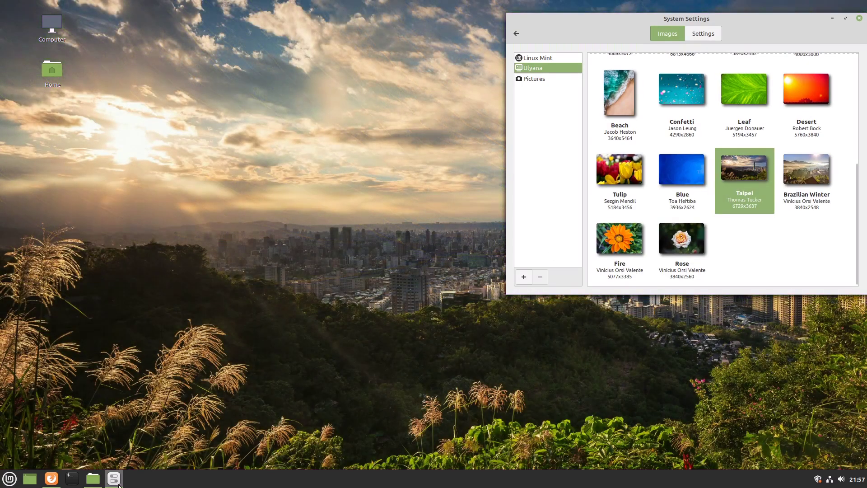
# - Preview the Taipei wallpaper, then pick the dark logo image from the Linux Mint collection
pyautogui.click(118, 485)
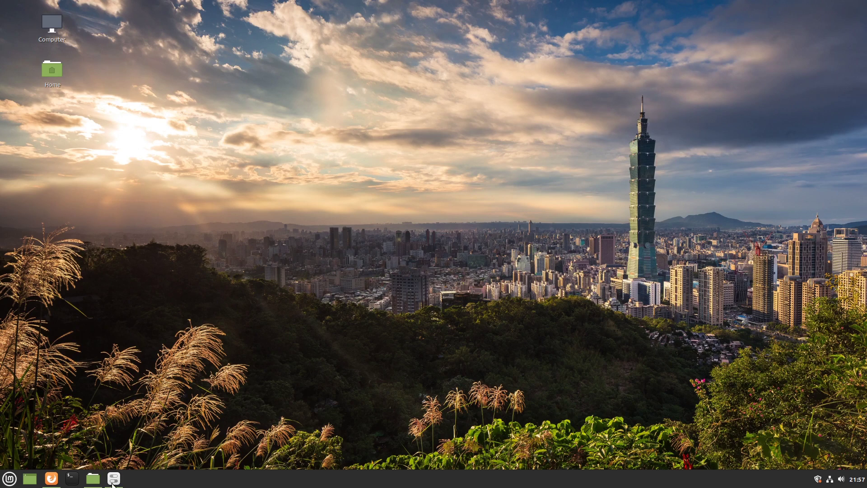
pyautogui.click(113, 484)
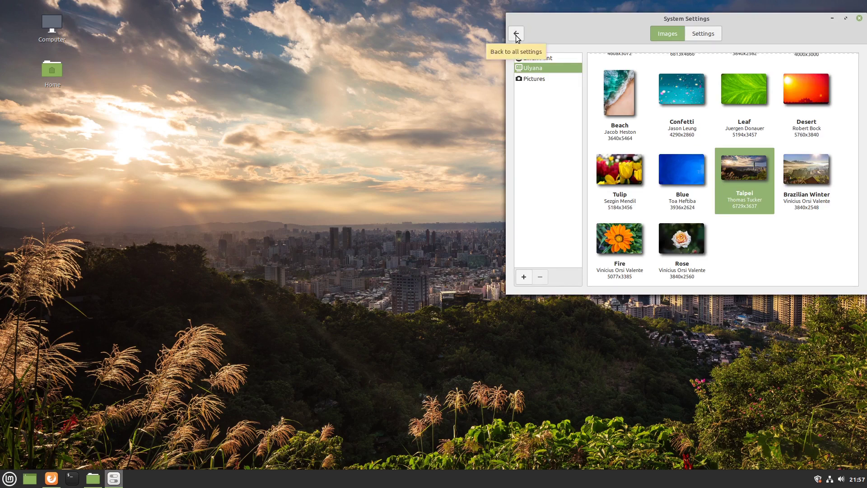
pyautogui.click(551, 58)
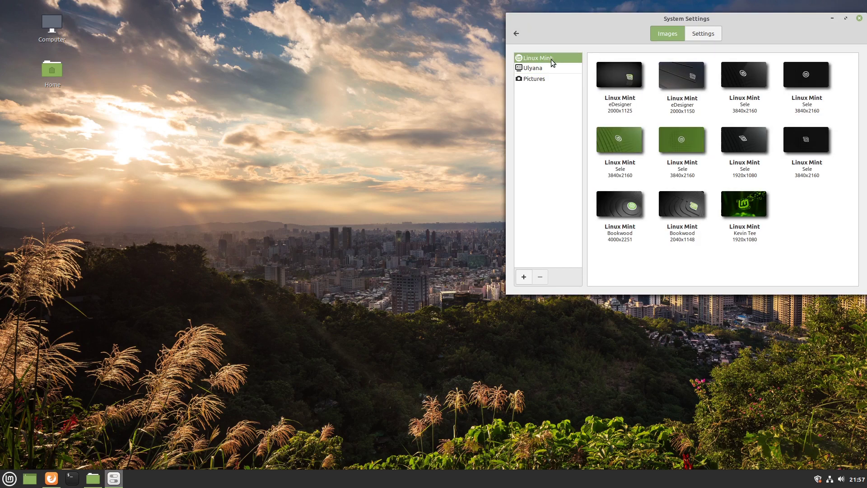
pyautogui.click(745, 74)
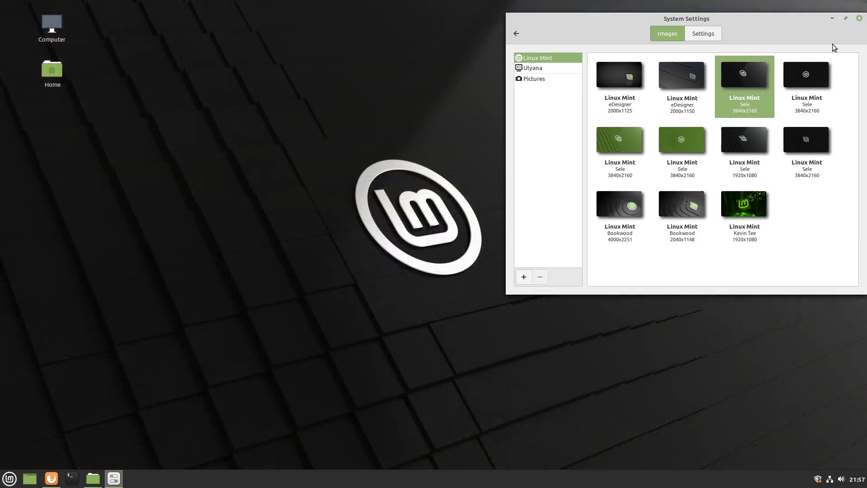
# - Centre System Settings and show System Info: Cinnamon 4.6.3, kernel 5.4.0-26-generic, 7.8 GiB memory
pyautogui.click(516, 33)
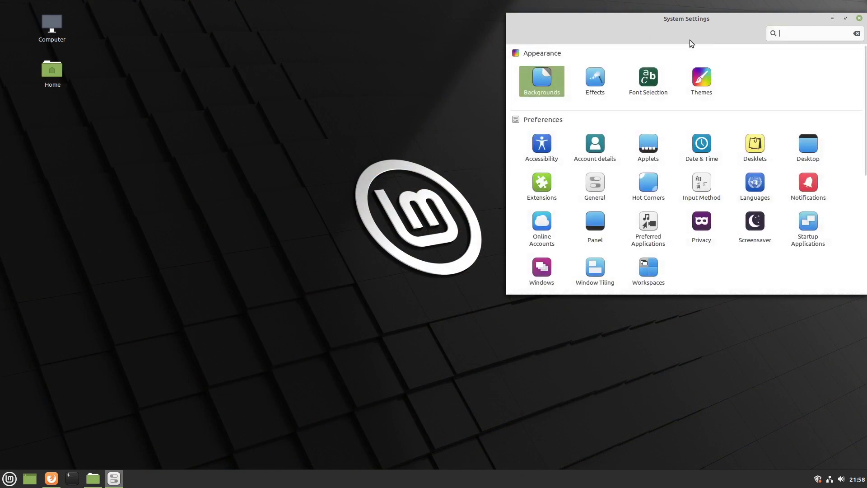
pyautogui.moveTo(695, 26); pyautogui.dragTo(474, 94)
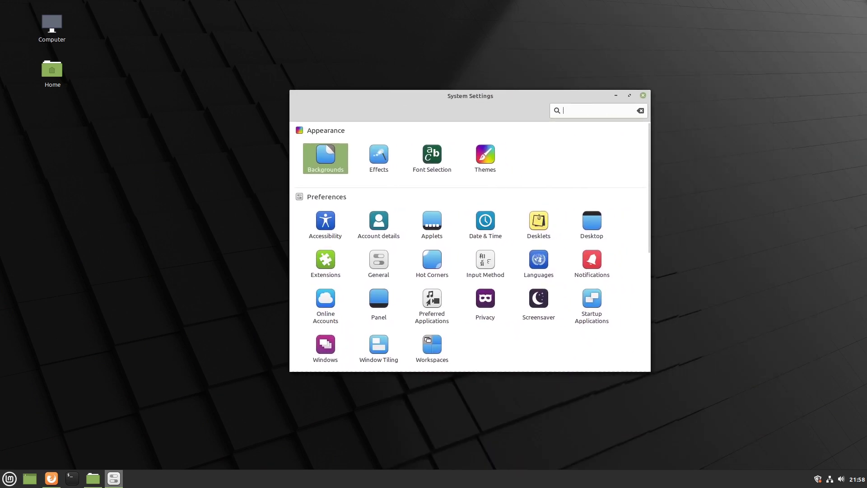
pyautogui.scroll(-5, 595, 250)
pyautogui.click(595, 249)
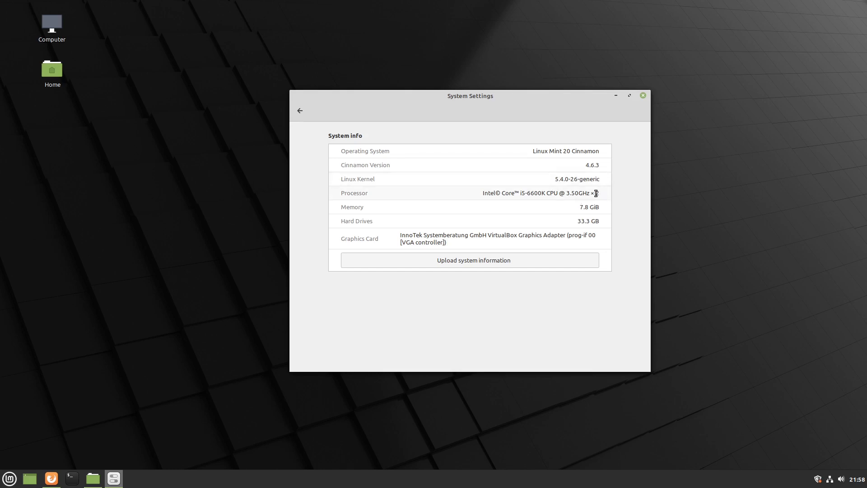
# - Leave the Chromium package page and minimise Software Manager to read the May 2020 blog post
pyautogui.moveTo(596, 194); pyautogui.dragTo(601, 193)
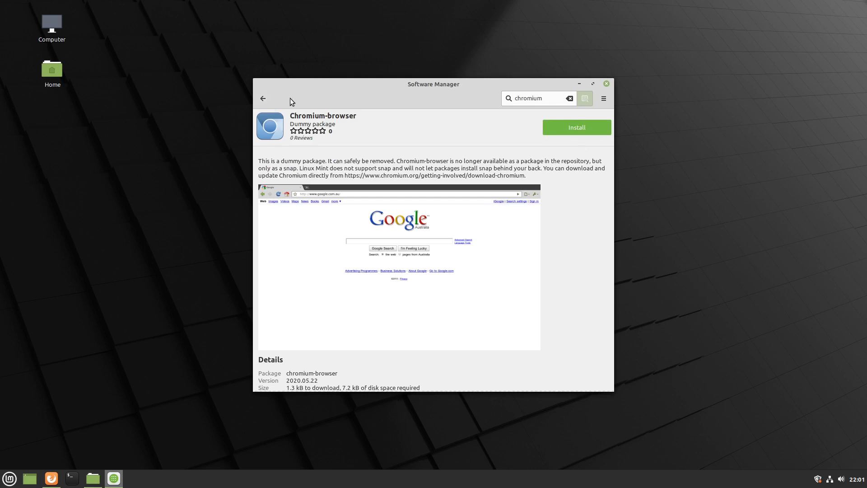
pyautogui.click(261, 100)
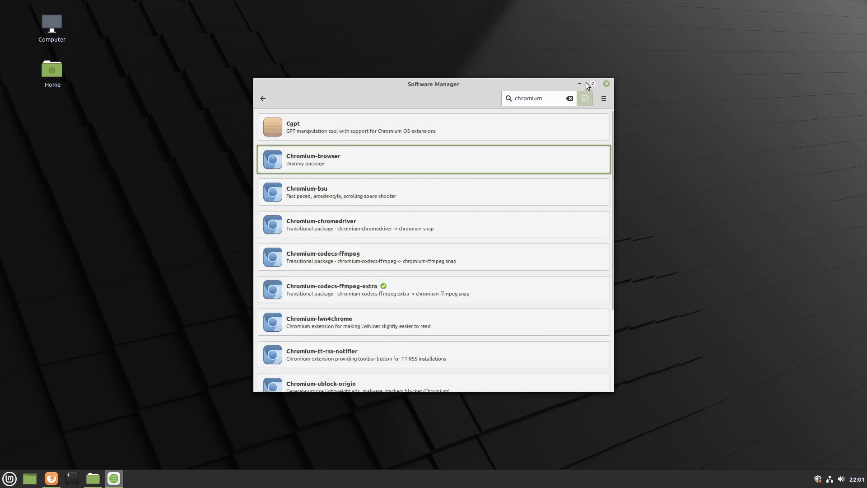
pyautogui.click(579, 84)
pyautogui.scroll(-2, 393, 243)
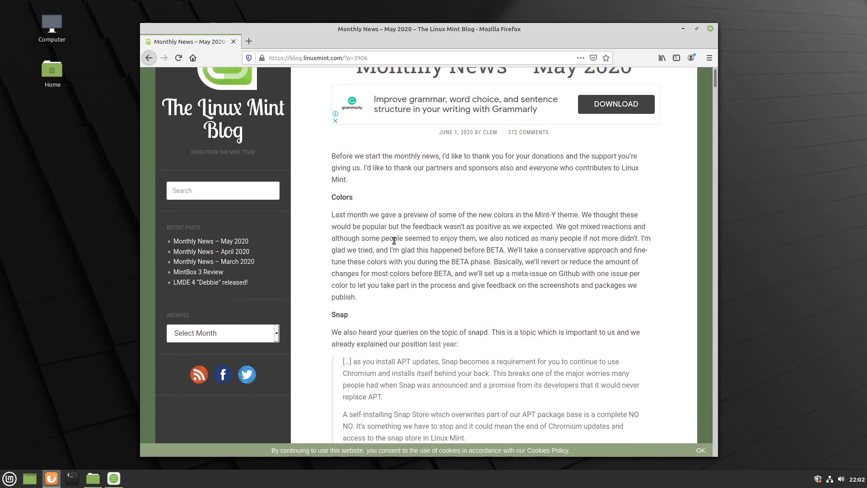
# - Scroll the blog post, select its web address, then highlight the word 'Snap' in the heading
pyautogui.scroll(-1, 409, 181)
pyautogui.scroll(-2, 409, 181)
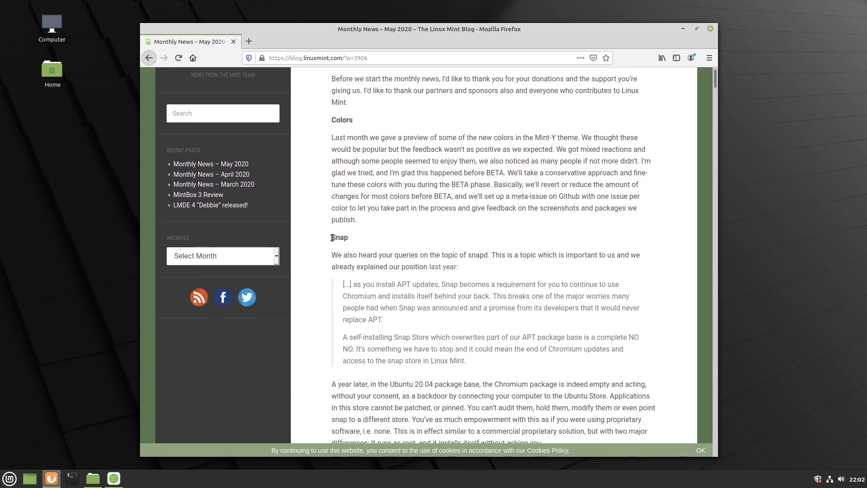
pyautogui.click(362, 58)
pyautogui.click(368, 246)
pyautogui.moveTo(336, 238); pyautogui.dragTo(355, 244)
pyautogui.doubleClick(334, 238)
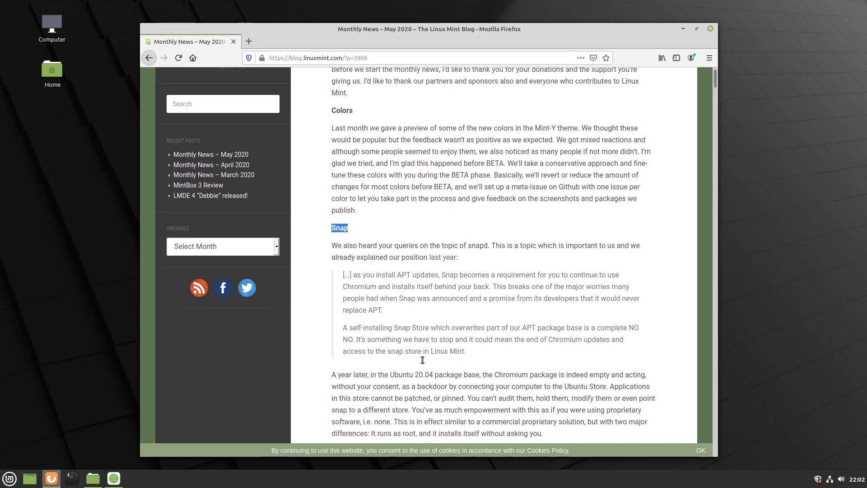
# - Highlight the Colors section, then read on to the Chromium-in-Mint-20 points and NVIDIA section
pyautogui.scroll(-2, 437, 311)
pyautogui.scroll(-1, 437, 310)
pyautogui.scroll(3, 437, 310)
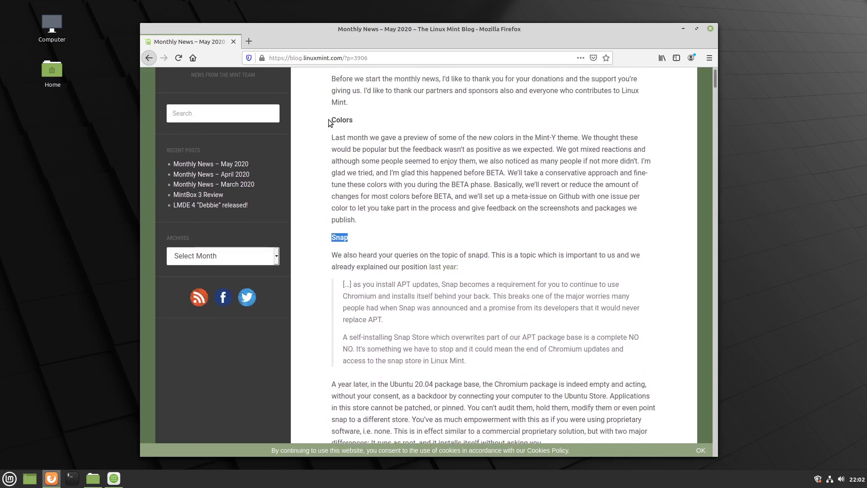
pyautogui.moveTo(336, 120); pyautogui.dragTo(454, 206)
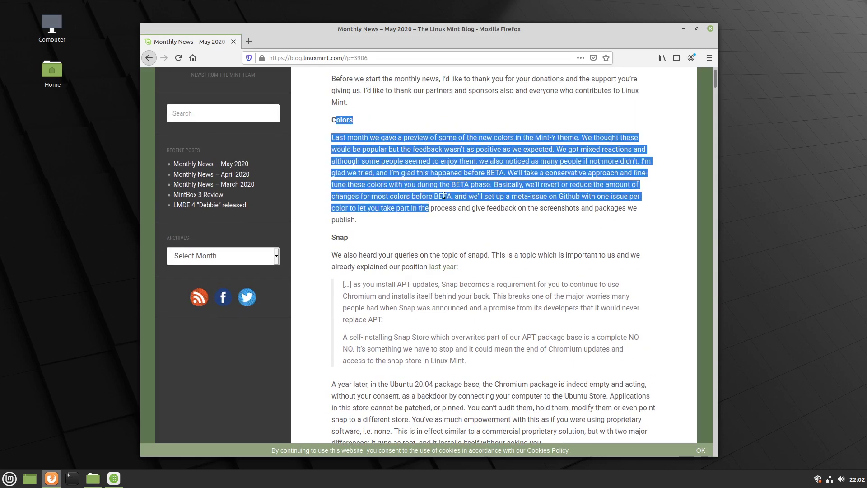
pyautogui.click(447, 199)
pyautogui.scroll(-4, 405, 197)
pyautogui.scroll(-10, 405, 197)
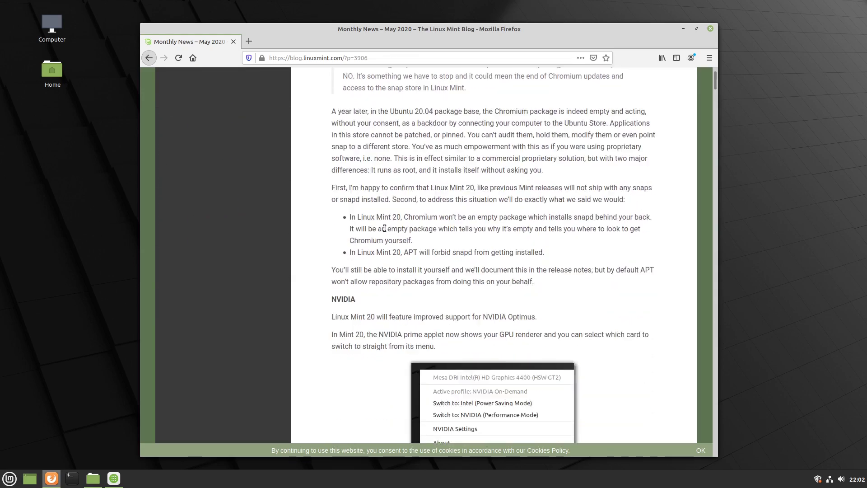
# - Highlight the NVIDIA section, then scroll on to the System Tray and Other News sections
pyautogui.scroll(-1, 428, 168)
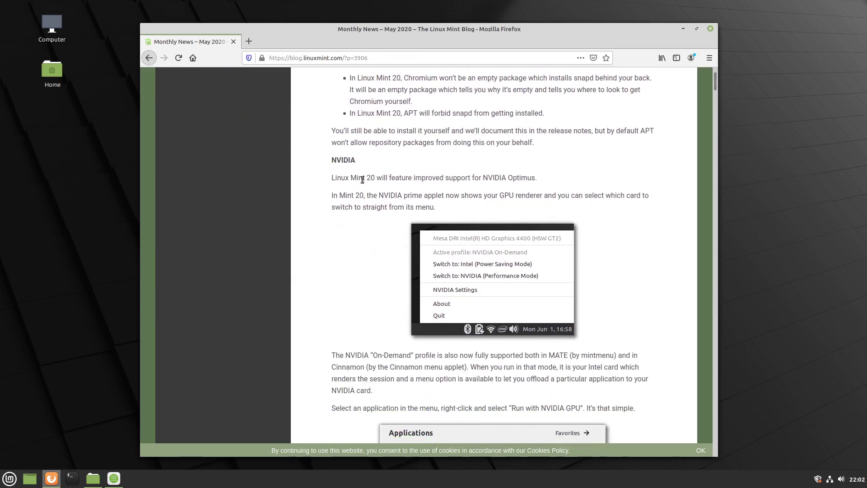
pyautogui.moveTo(333, 163); pyautogui.dragTo(482, 342)
pyautogui.scroll(-3, 628, 292)
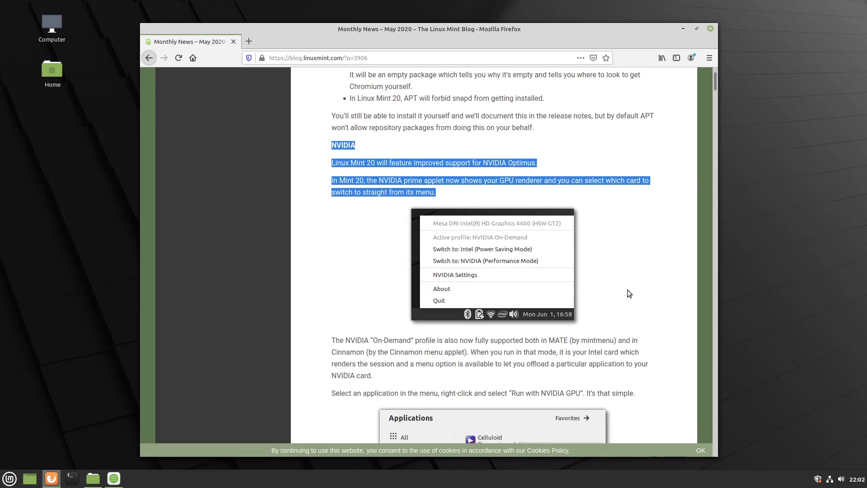
pyautogui.scroll(-2, 621, 271)
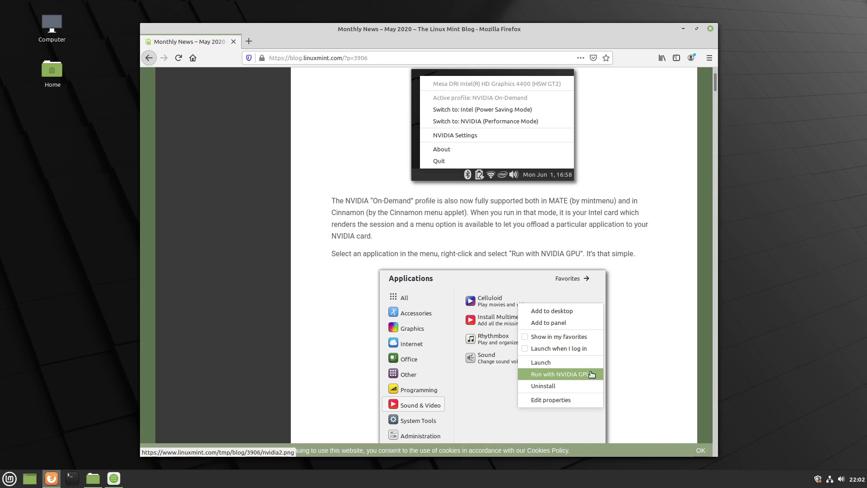
pyautogui.scroll(-3, 635, 271)
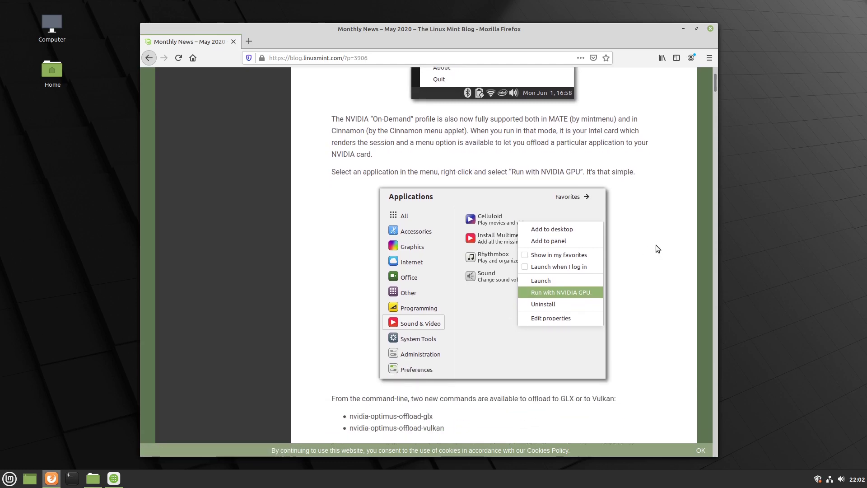
pyautogui.scroll(-2, 637, 206)
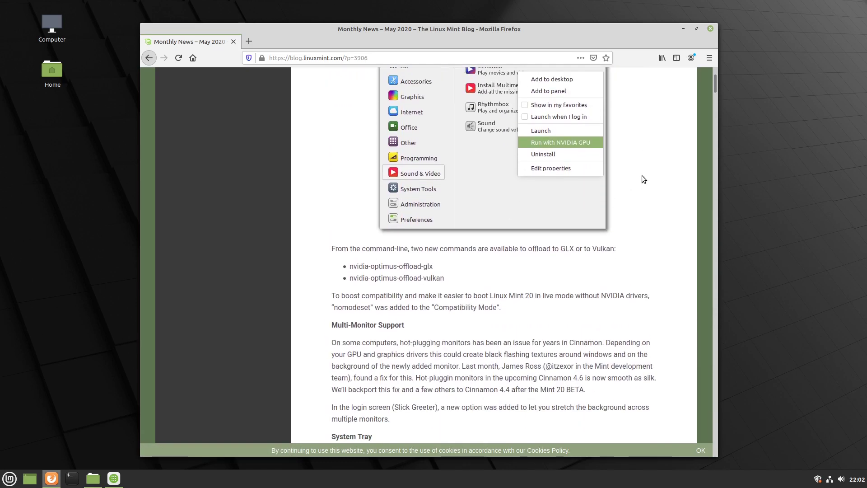
pyautogui.scroll(1, 642, 174)
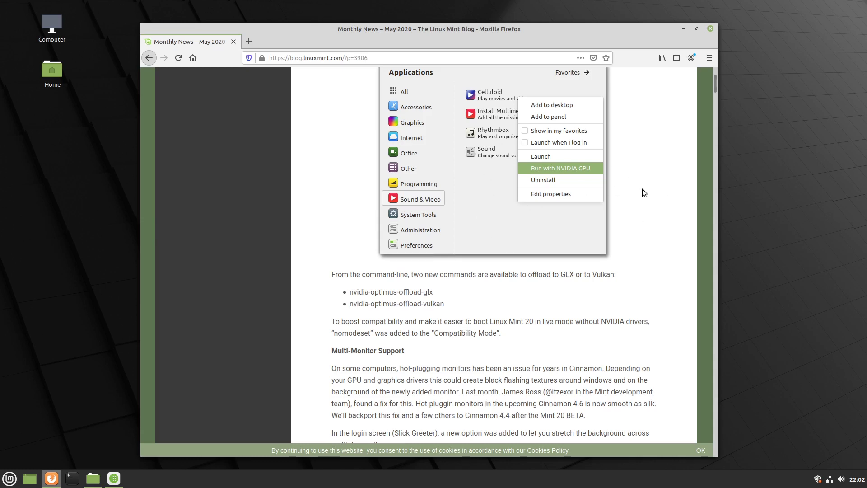
pyautogui.scroll(-3, 643, 189)
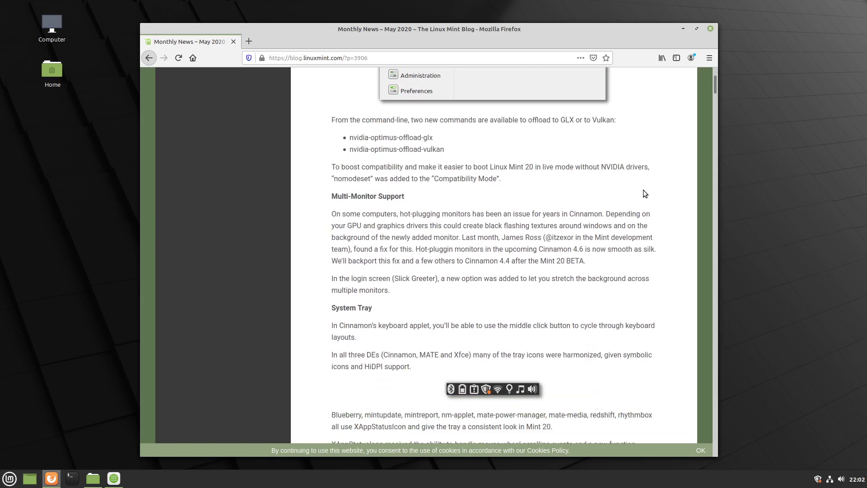
pyautogui.scroll(-2, 643, 190)
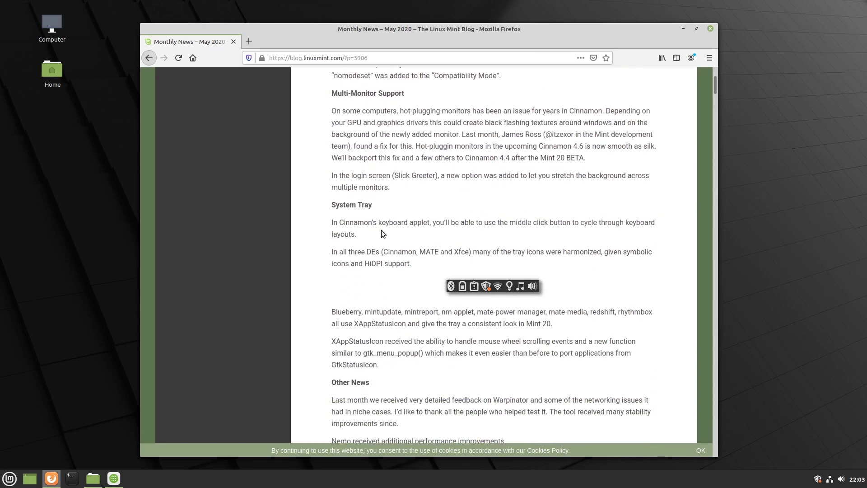
# - Open Update Manager from the tray, then minimise it and Firefox to show the bare desktop
pyautogui.click(817, 484)
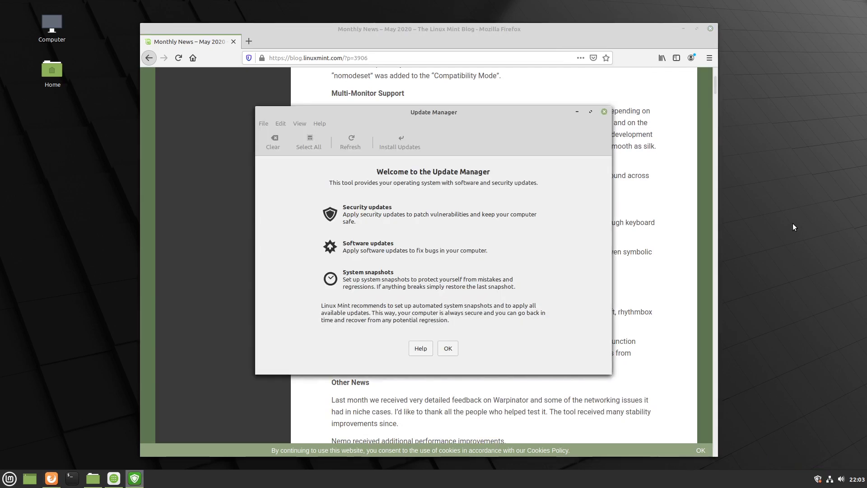
pyautogui.click(683, 29)
pyautogui.moveTo(449, 112); pyautogui.dragTo(673, 39)
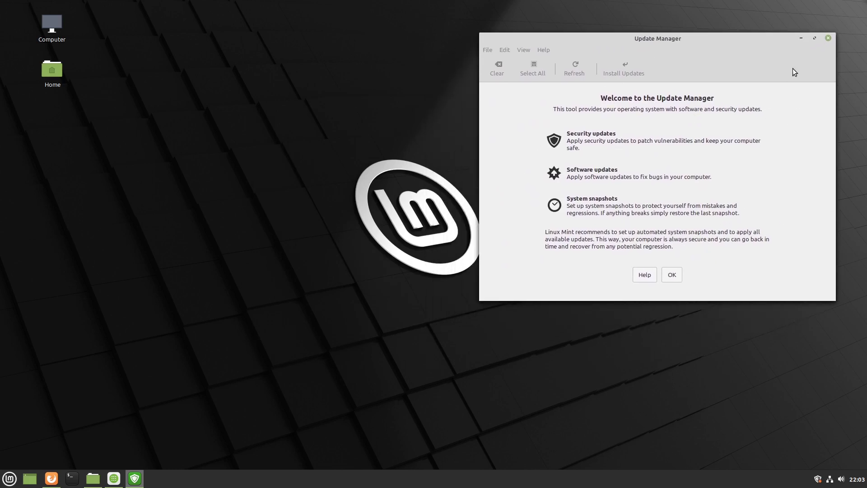
pyautogui.click(801, 38)
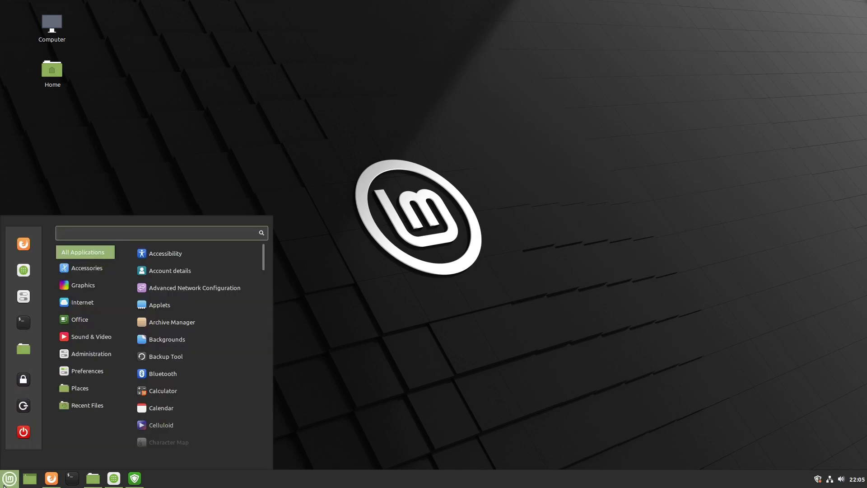
# - Search 'warp' in the Mint menu and launch Warpinator
pyautogui.write('war')
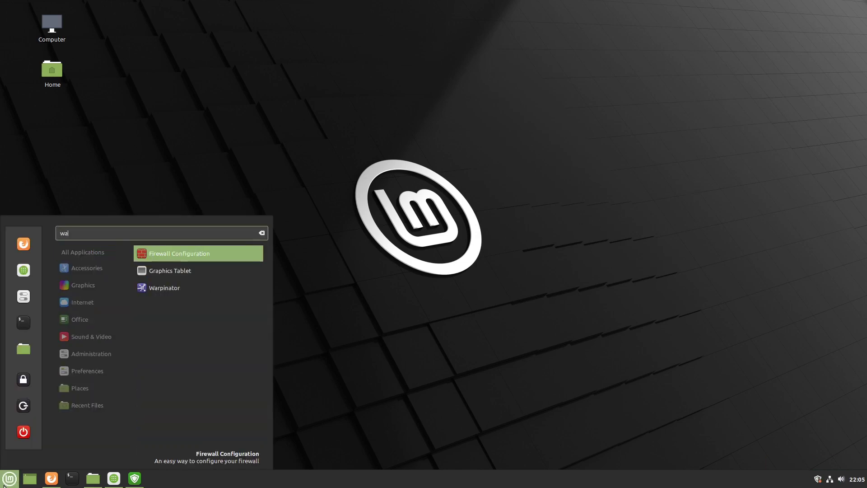
pyautogui.write('p')
pyautogui.press('Return')
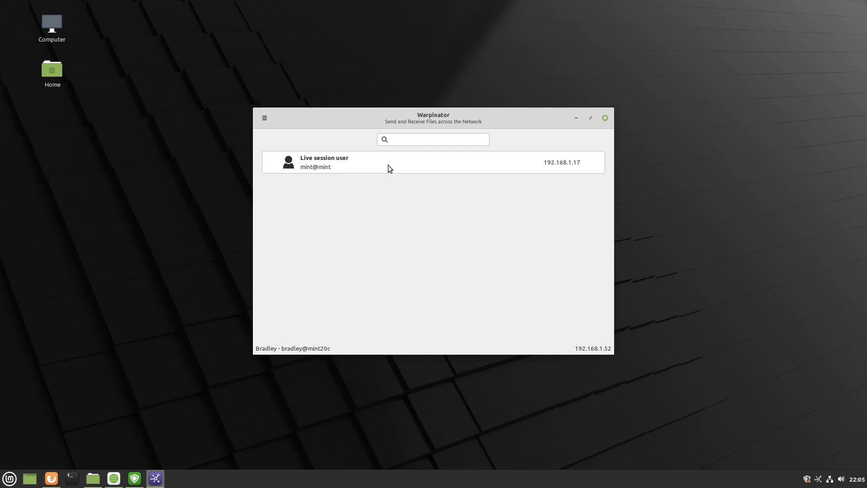
# - Create a desktop folder named warp and open the Live session user's File Transfers page
pyautogui.rightClick(81, 163)
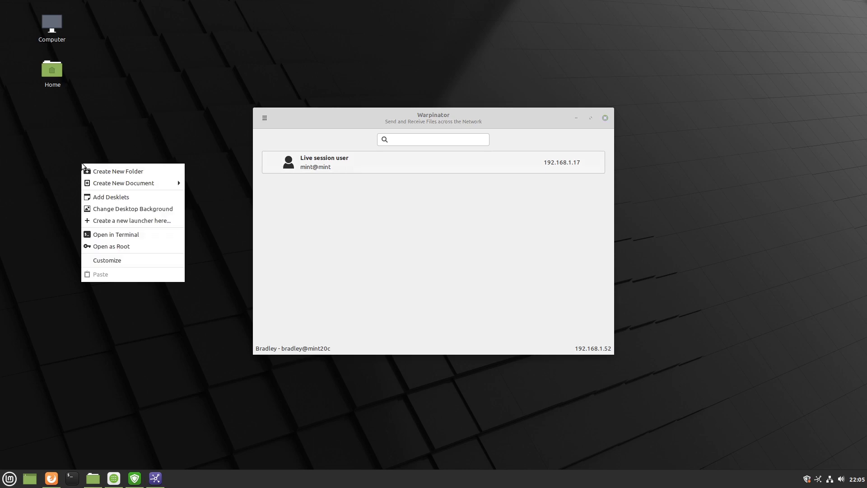
pyautogui.click(94, 170)
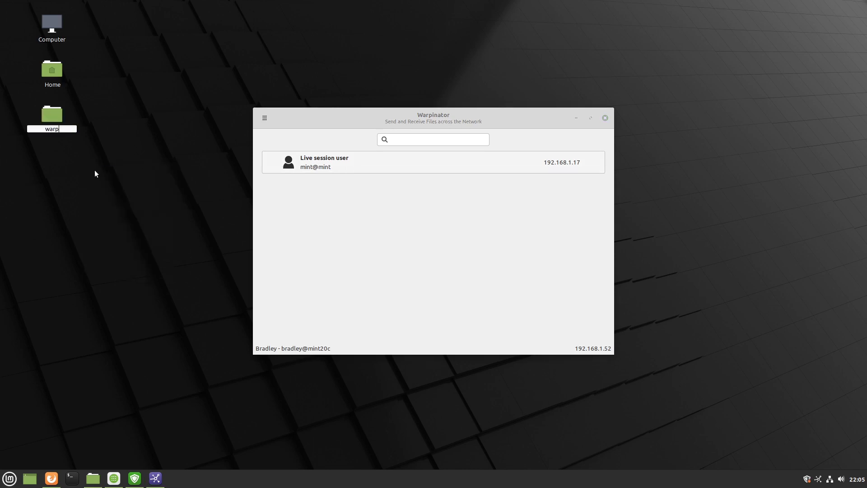
pyautogui.press('Return')
pyautogui.moveTo(48, 118); pyautogui.dragTo(342, 278)
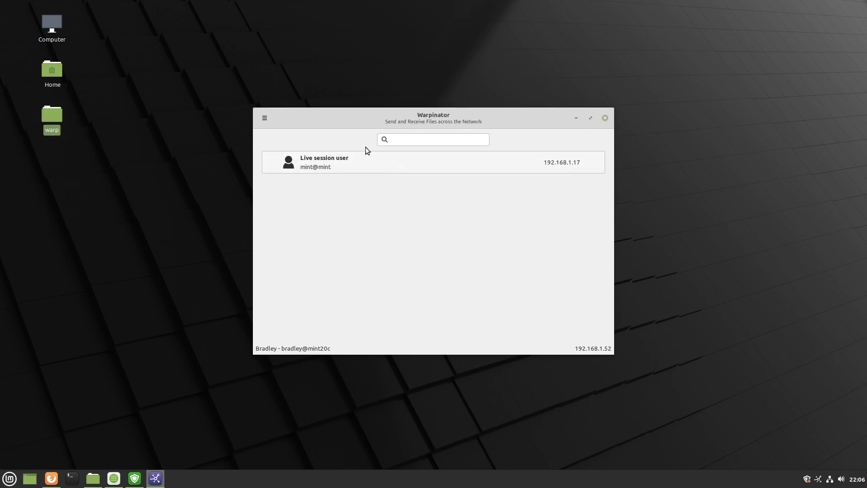
pyautogui.click(330, 164)
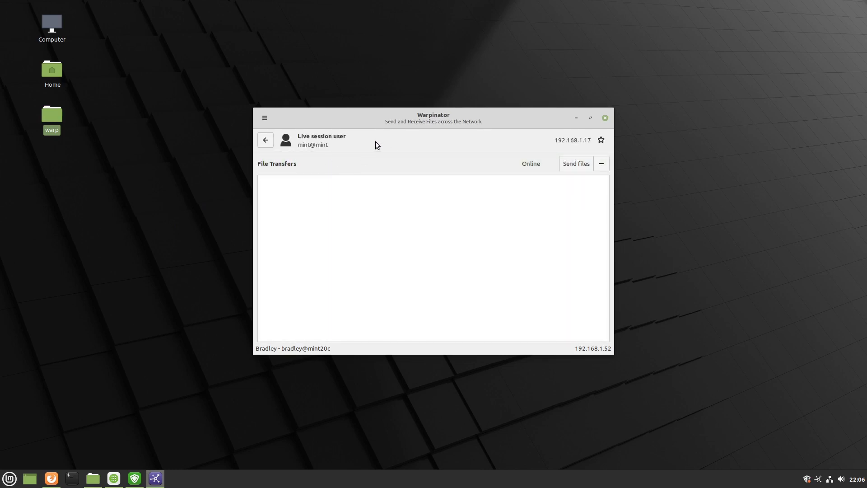
# - Send the warp folder (4.1 kB) to the Live session user and accept the incoming 40-byte warpy folder
pyautogui.moveTo(46, 118); pyautogui.dragTo(348, 263)
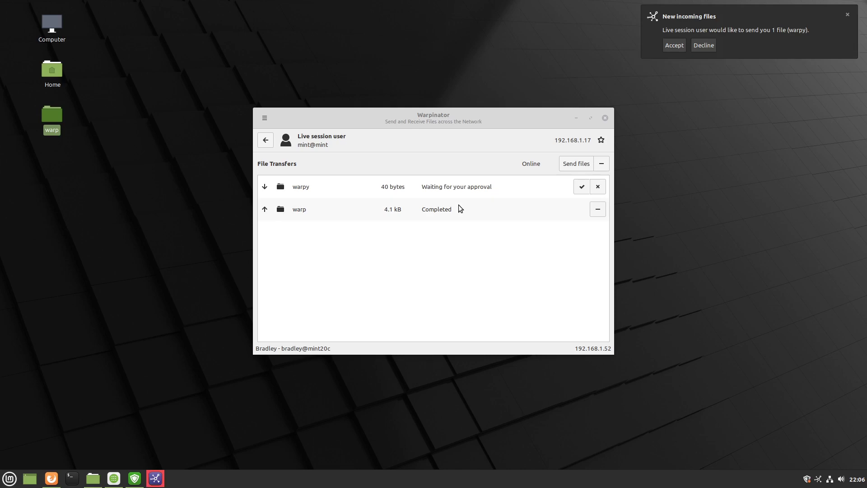
pyautogui.click(677, 47)
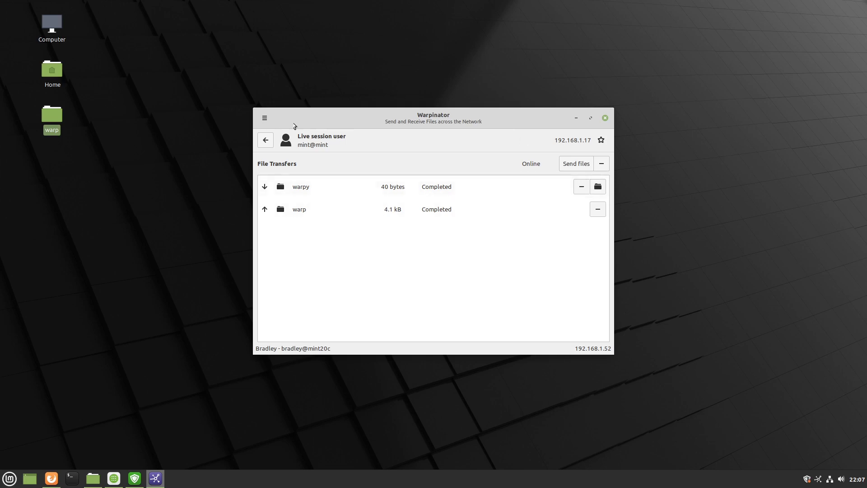
pyautogui.click(266, 119)
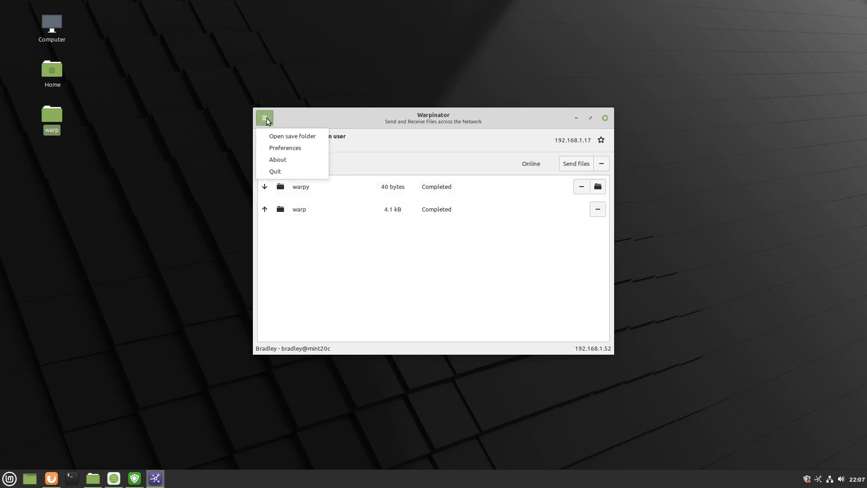
pyautogui.click(307, 143)
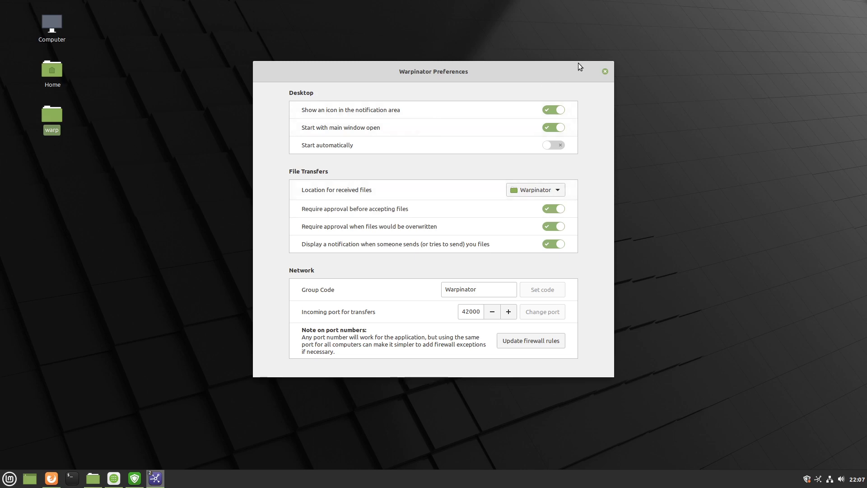
pyautogui.moveTo(576, 70); pyautogui.dragTo(715, 55)
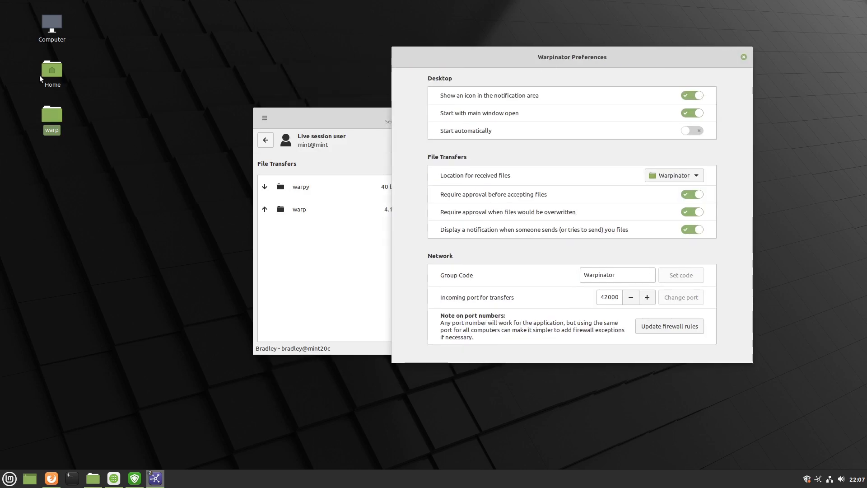
pyautogui.doubleClick(53, 71)
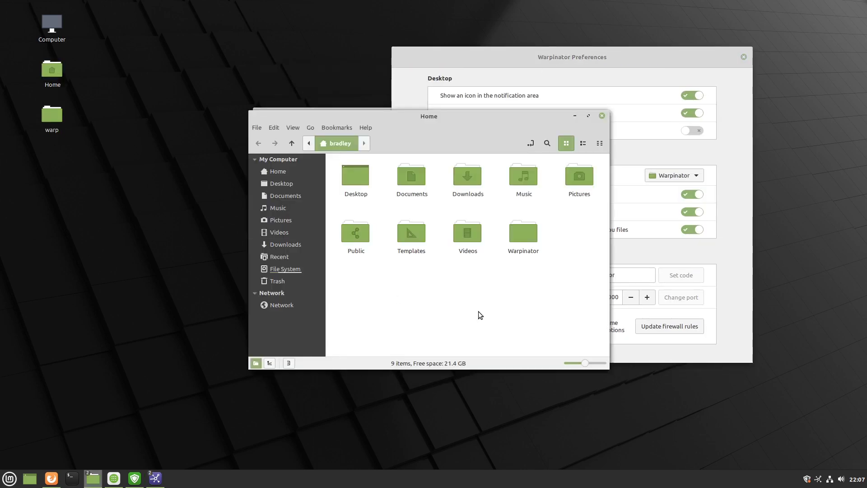
pyautogui.doubleClick(521, 228)
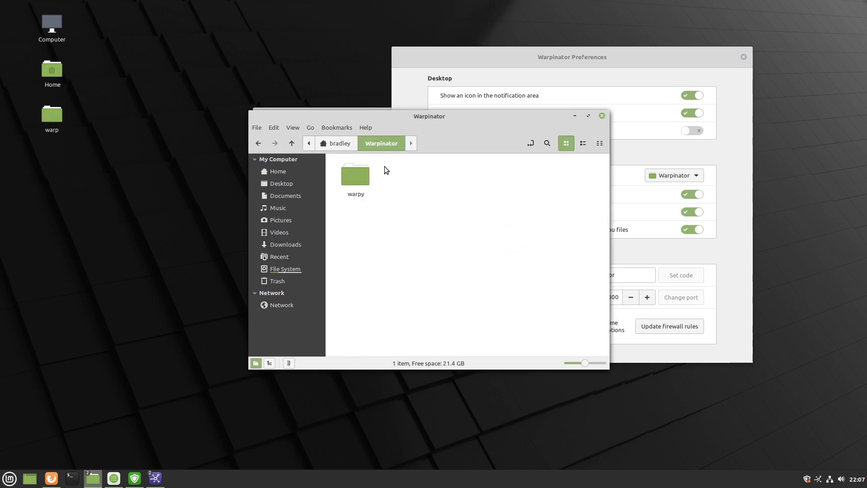
pyautogui.click(602, 115)
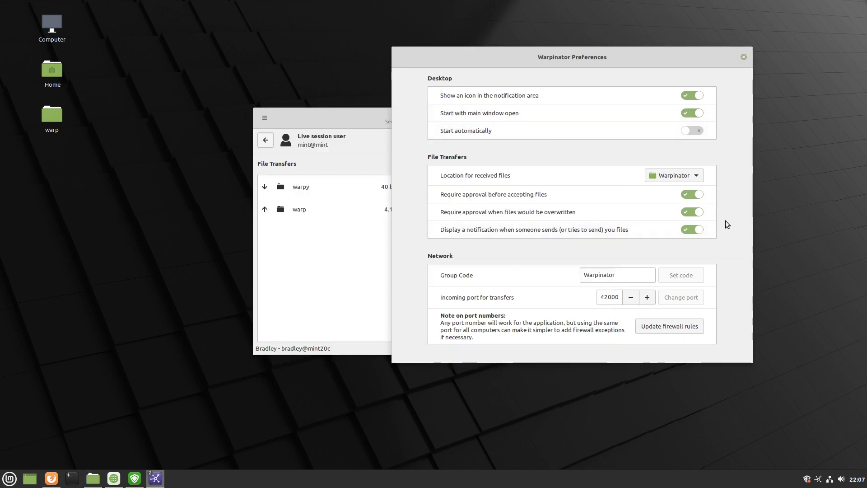
pyautogui.click(660, 176)
pyautogui.click(661, 177)
pyautogui.click(661, 176)
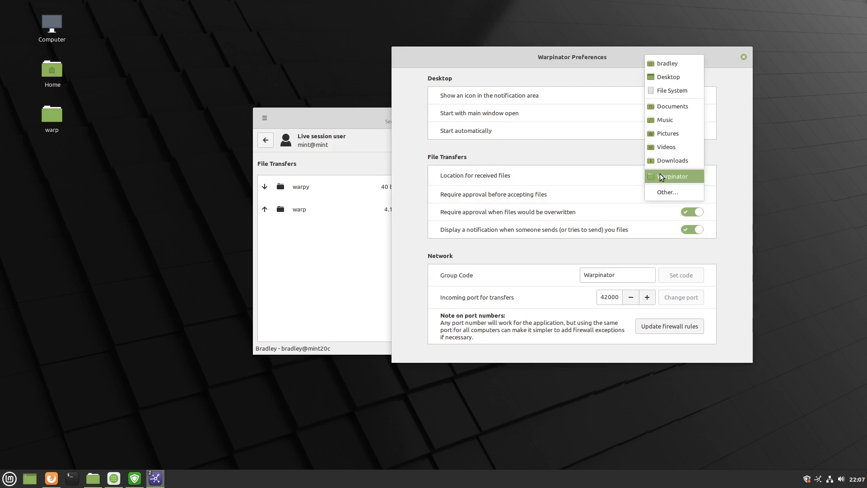
pyautogui.click(661, 177)
pyautogui.click(661, 176)
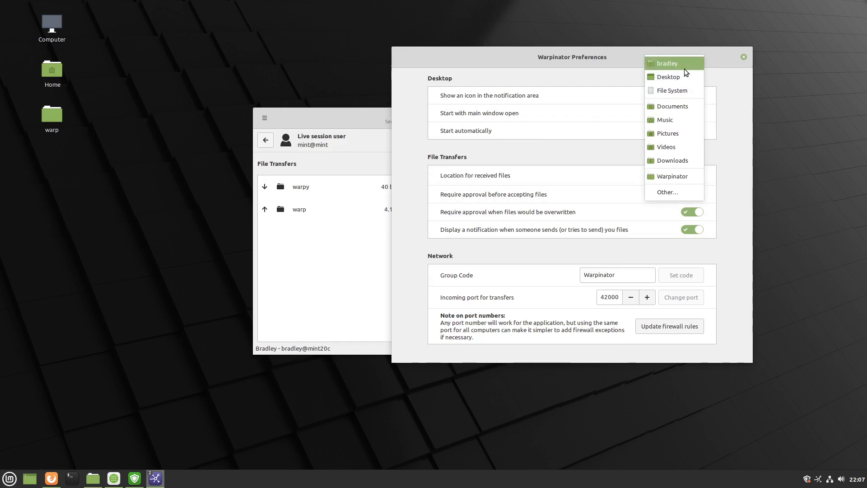
pyautogui.click(665, 177)
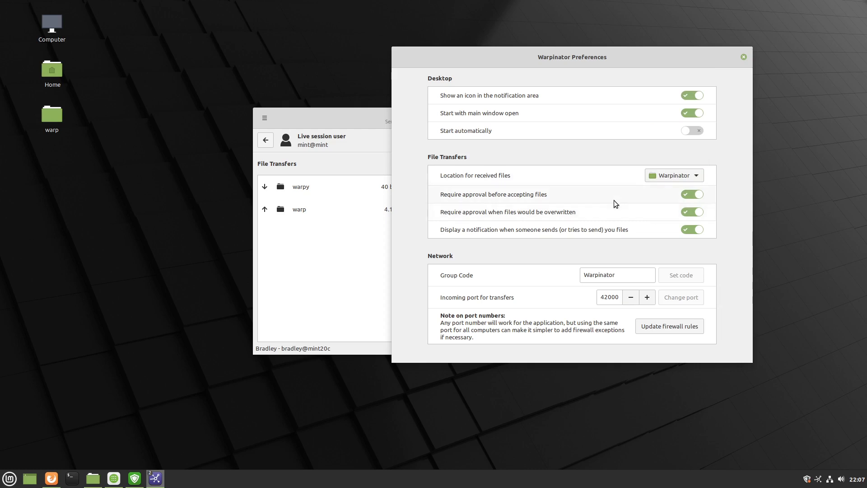
pyautogui.click(743, 57)
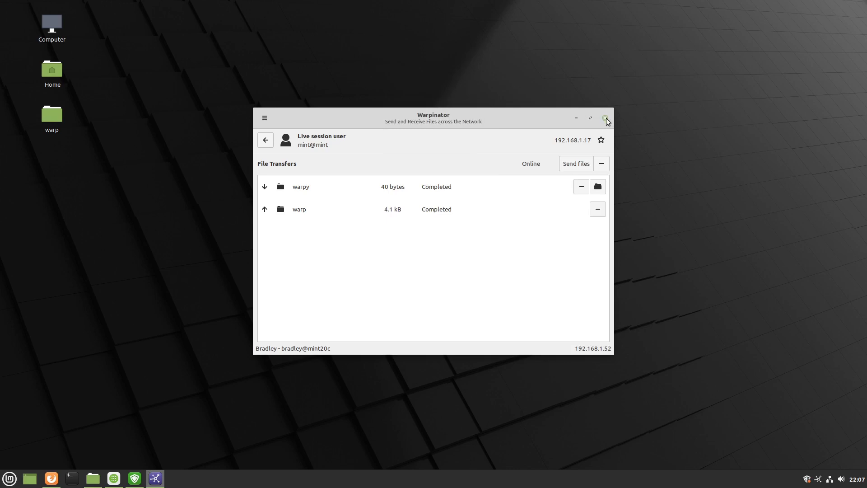
# - Close Warpinator to the system tray, then choose Quit from its tray icon menu
pyautogui.click(605, 118)
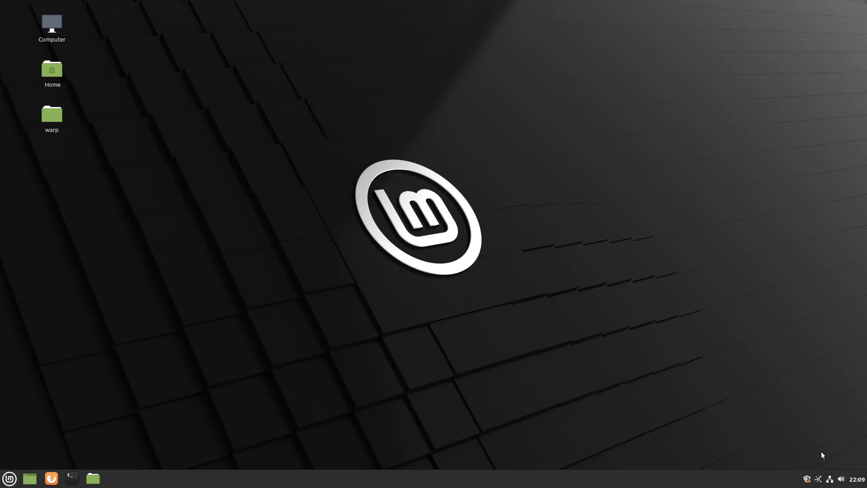
pyautogui.click(820, 481)
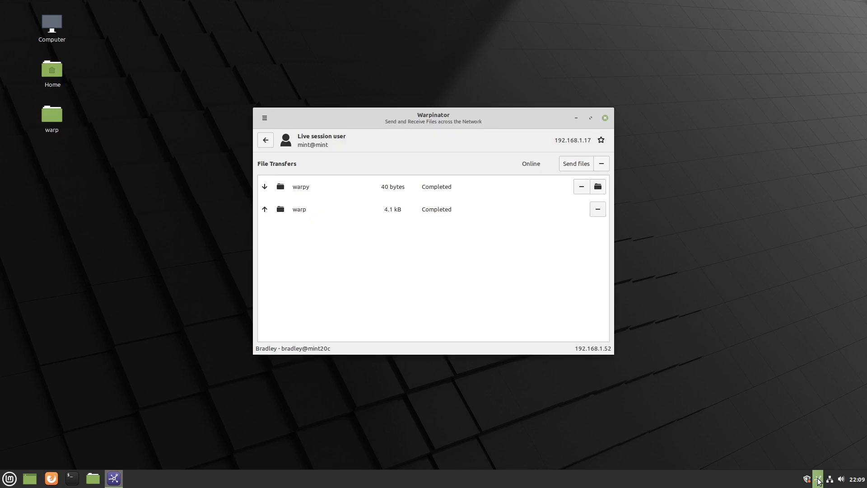
pyautogui.rightClick(819, 482)
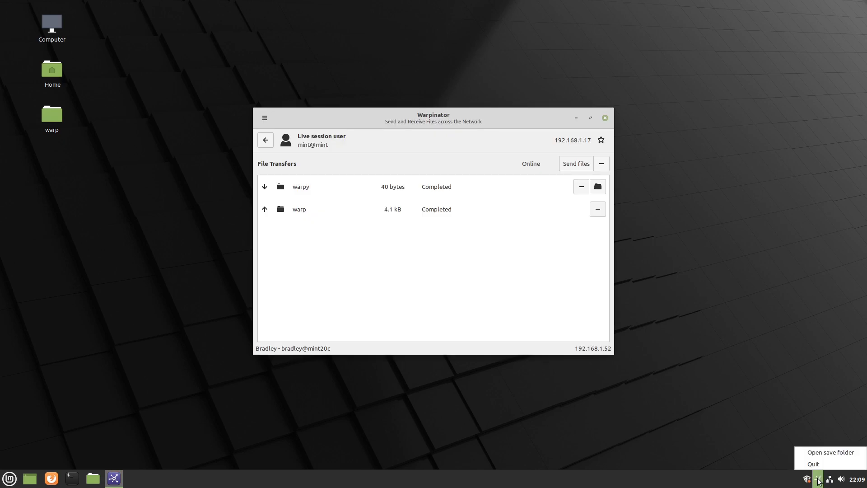
pyautogui.click(816, 465)
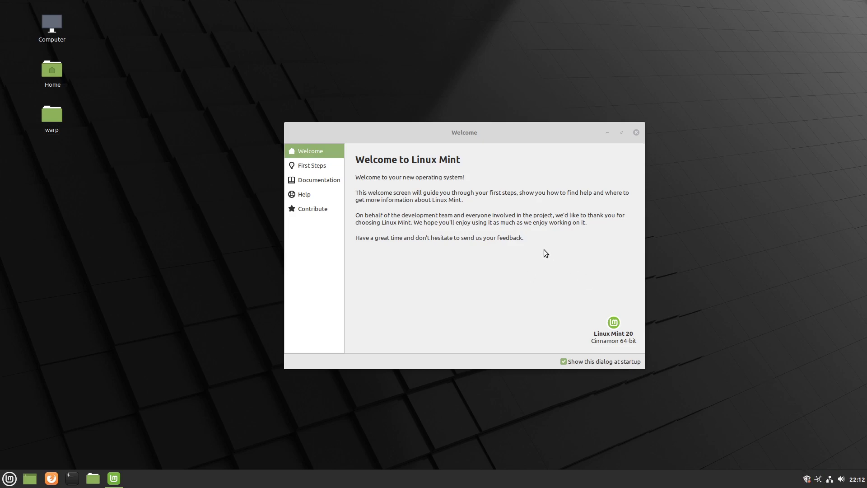
# - Show the Welcome screen's First Steps page listing Desktop colors, System Snapshots and Driver Manager
pyautogui.click(310, 166)
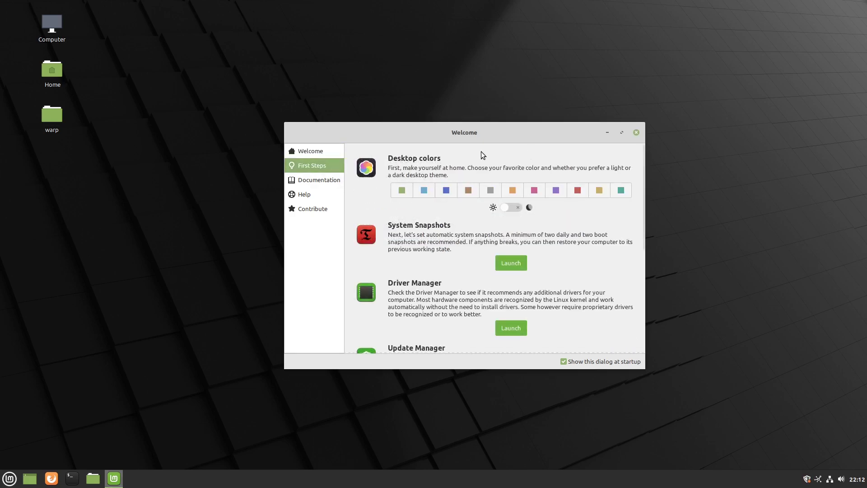